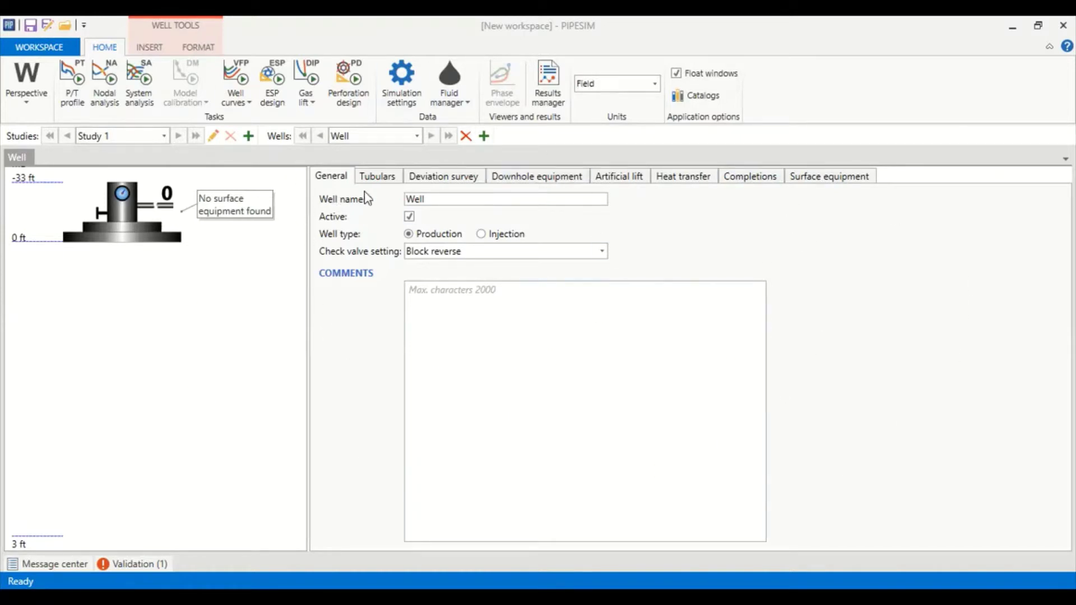
- Rename the well to 'Dual ESP' and enter 'Dual ESP' as its comment
double_click(453, 201)
type("Dual ESP")
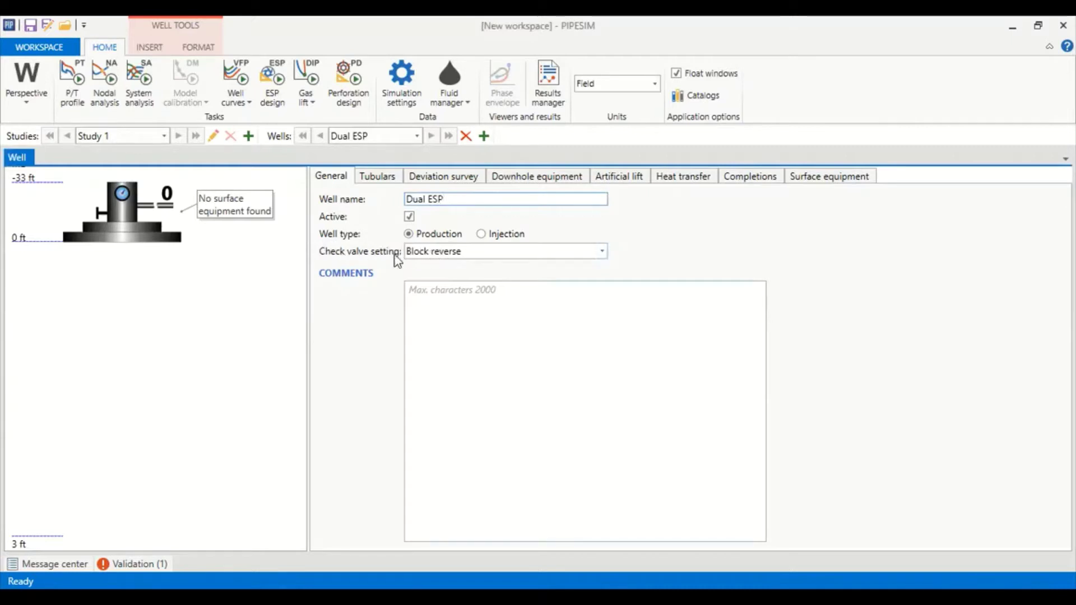
left_click(462, 305)
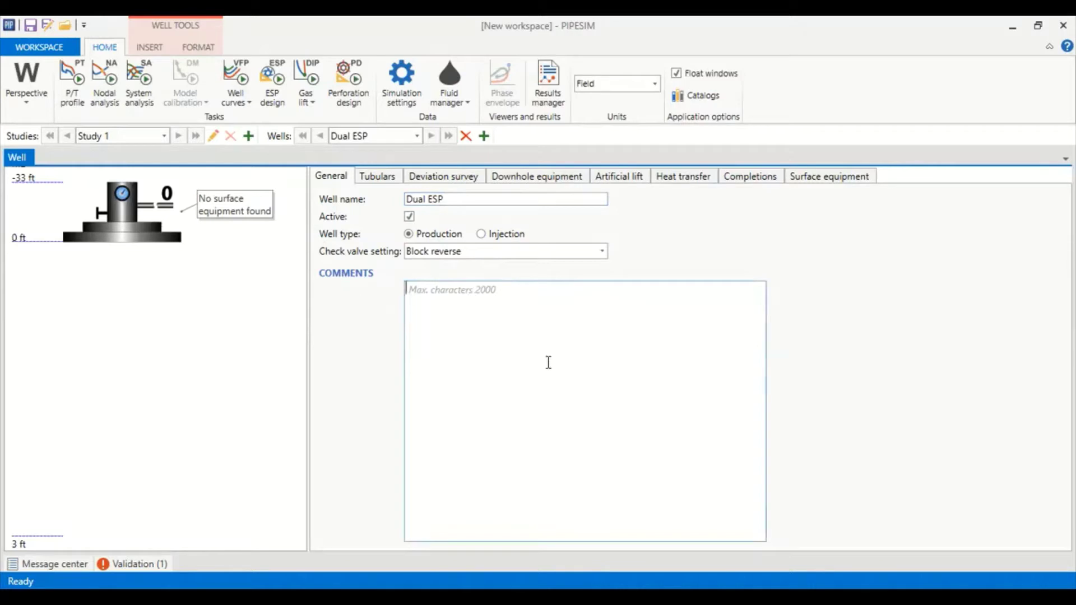
type("Dual ESP")
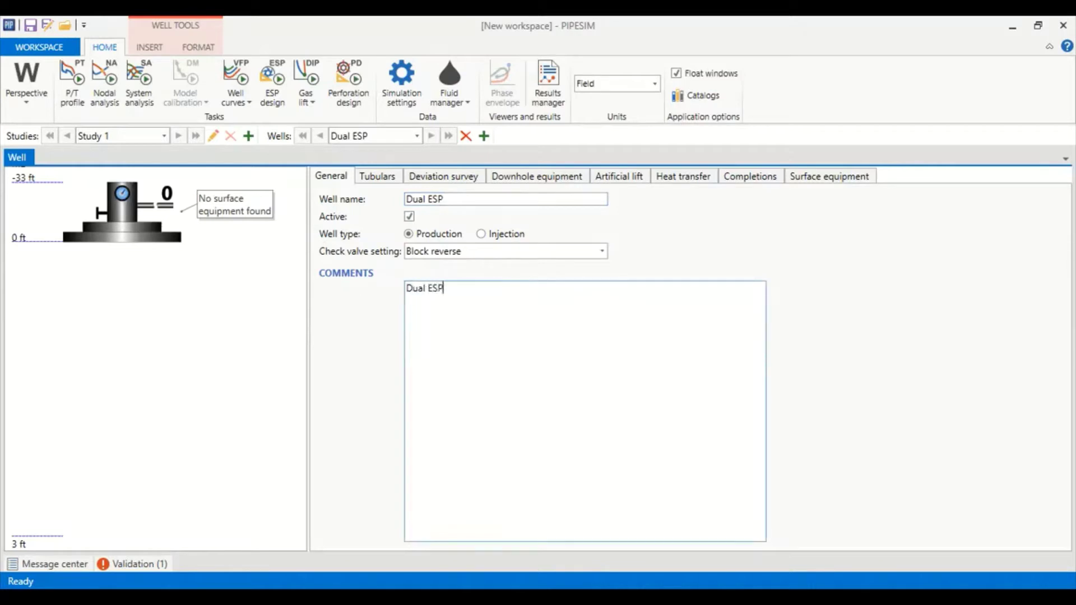
left_click(386, 180)
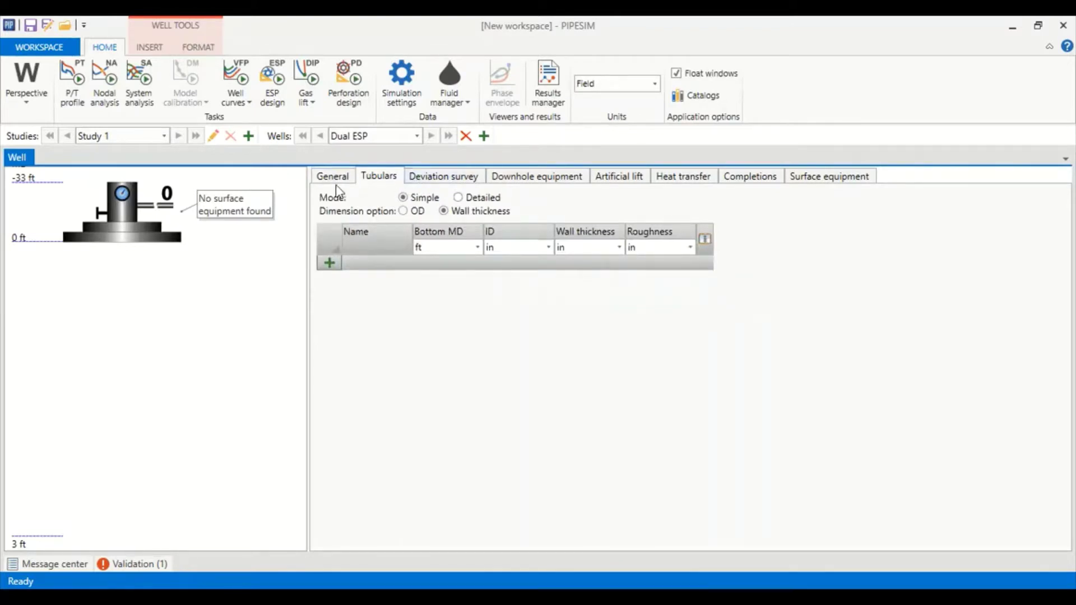
- In Detailed mode, add a casing from 0 to 12000 ft with ID 8,681 in and wall 0,472 in
left_click(465, 201)
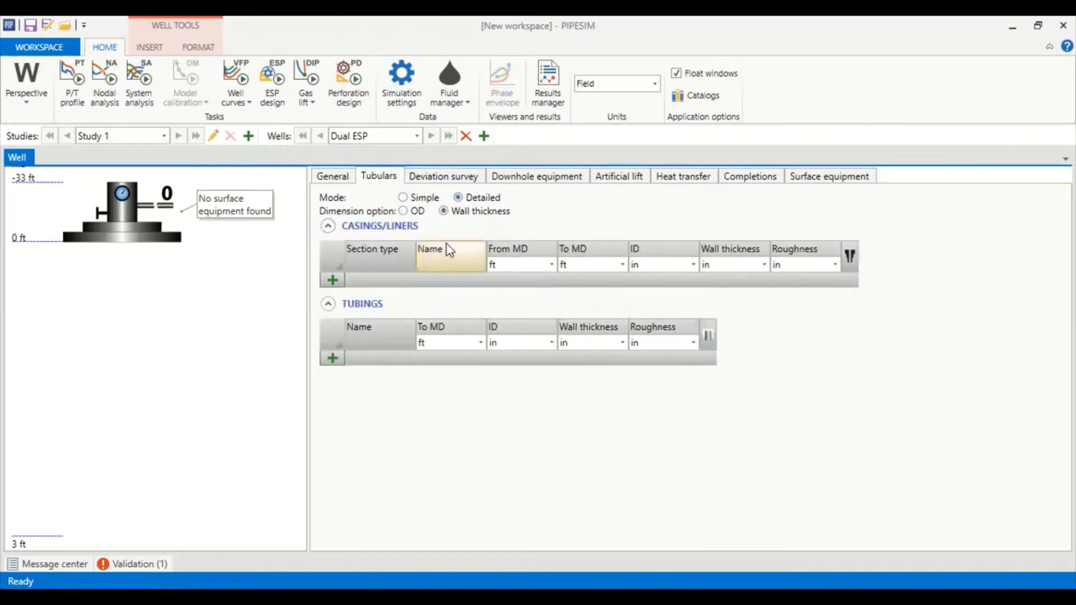
left_click(334, 280)
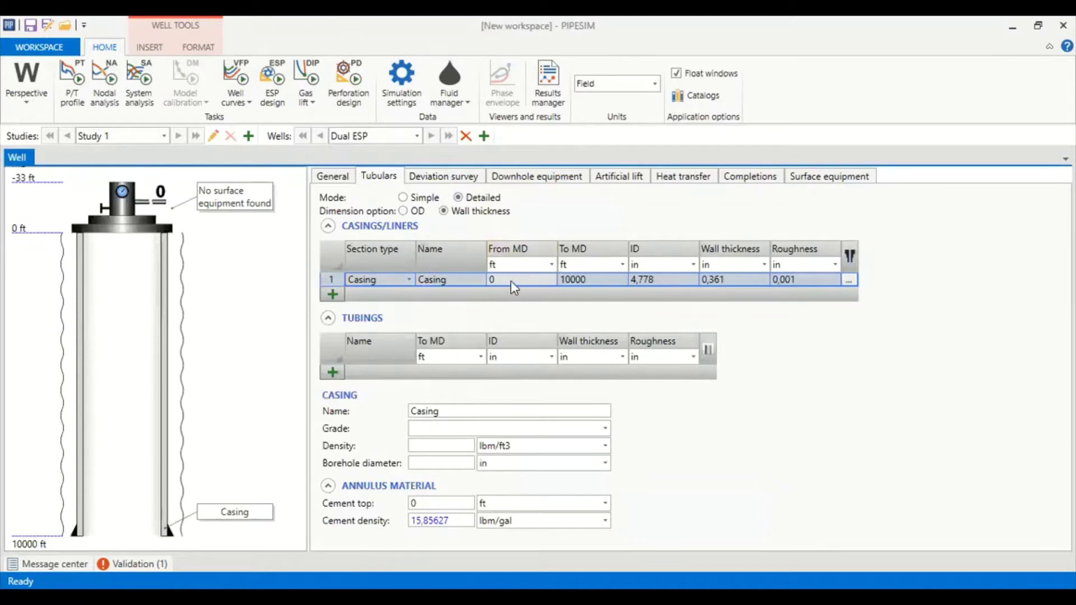
left_click(570, 281)
key("Delete")
type("2")
left_click(660, 280)
type("8,681")
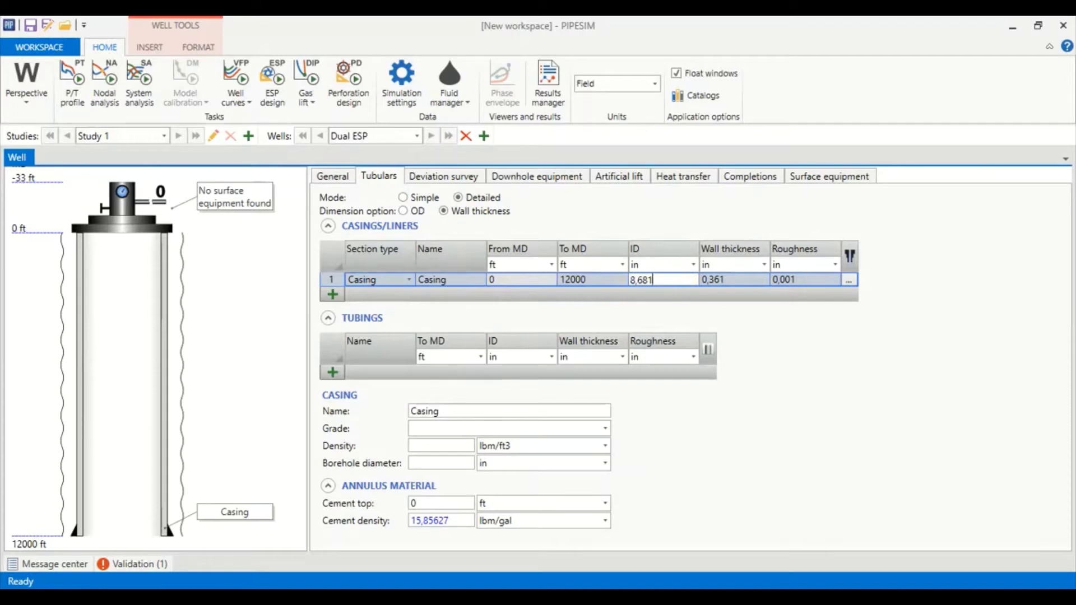
left_click(725, 295)
left_click(726, 282)
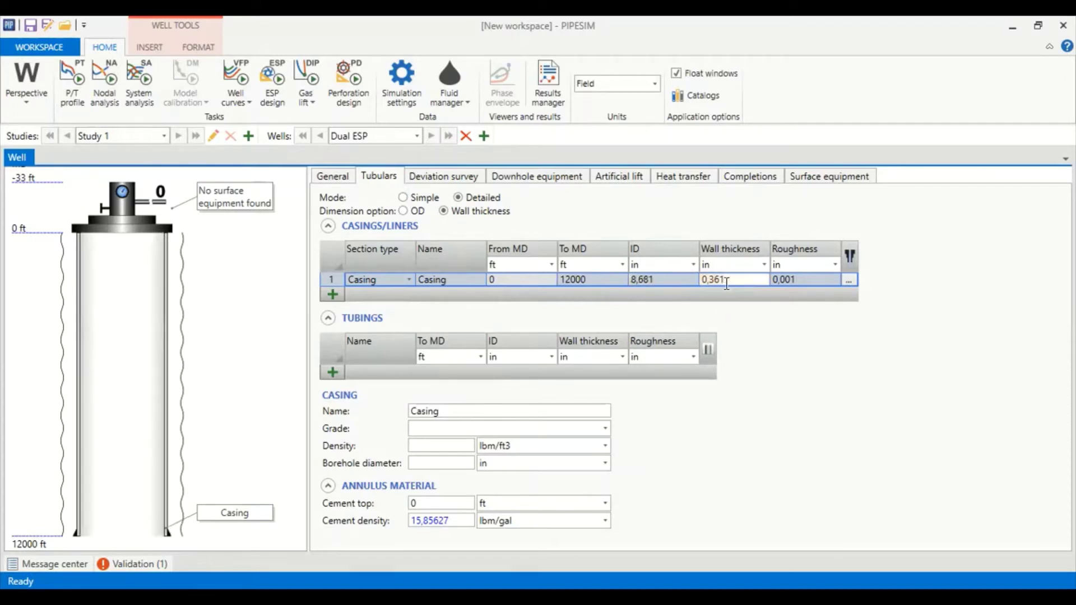
type("0,472")
left_click(802, 279)
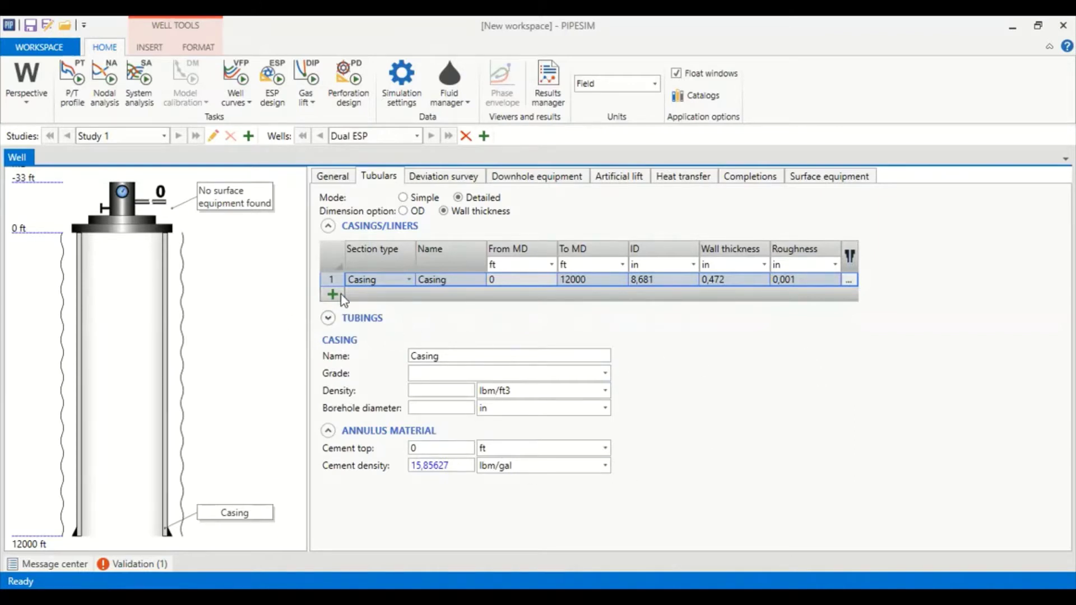
- Add a tubing string to 8000 ft MD with 3,958 in ID and 0,271 in wall thickness
left_click(330, 319)
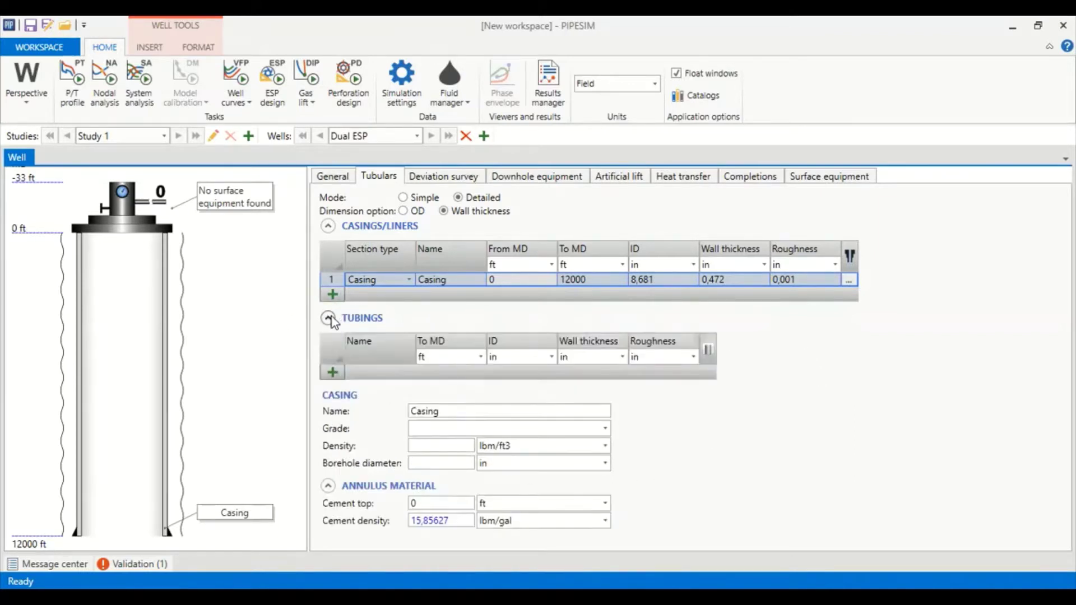
left_click(339, 374)
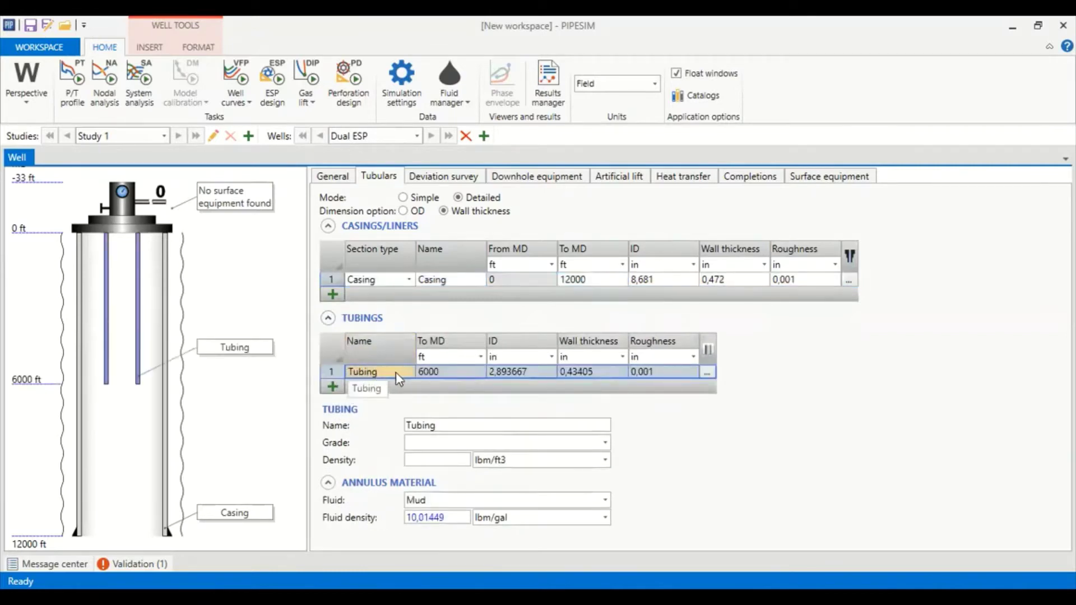
left_click(438, 373)
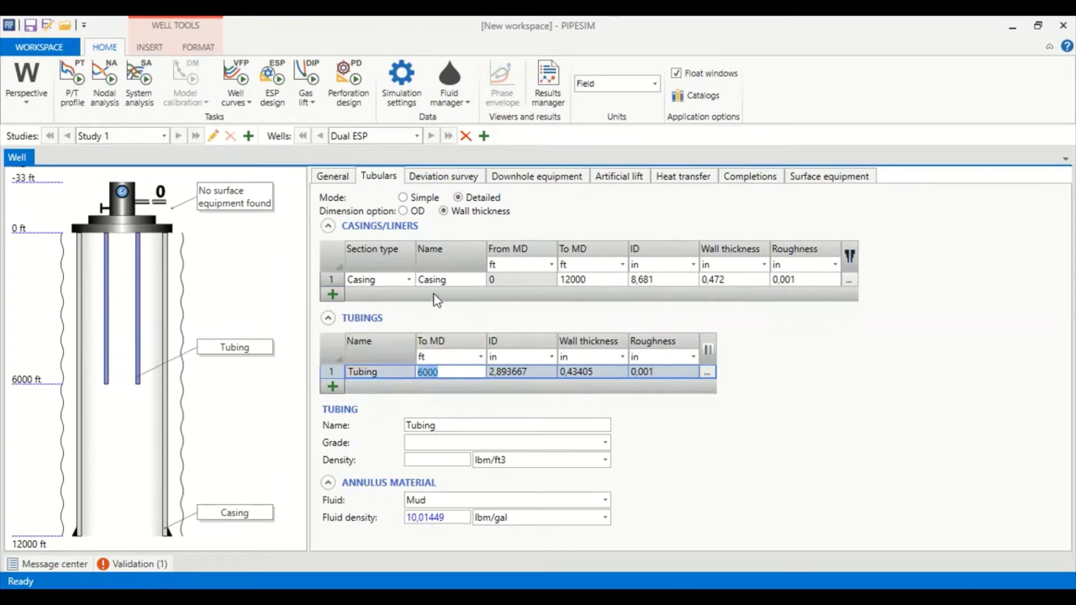
type("8000")
key("Return")
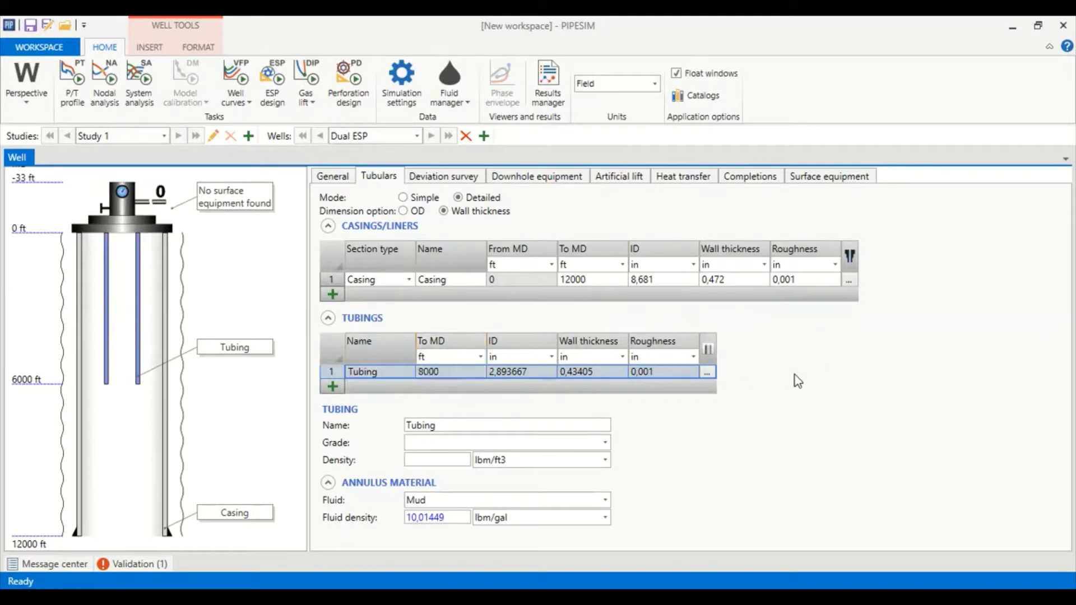
key("Tab")
key("BackSpace")
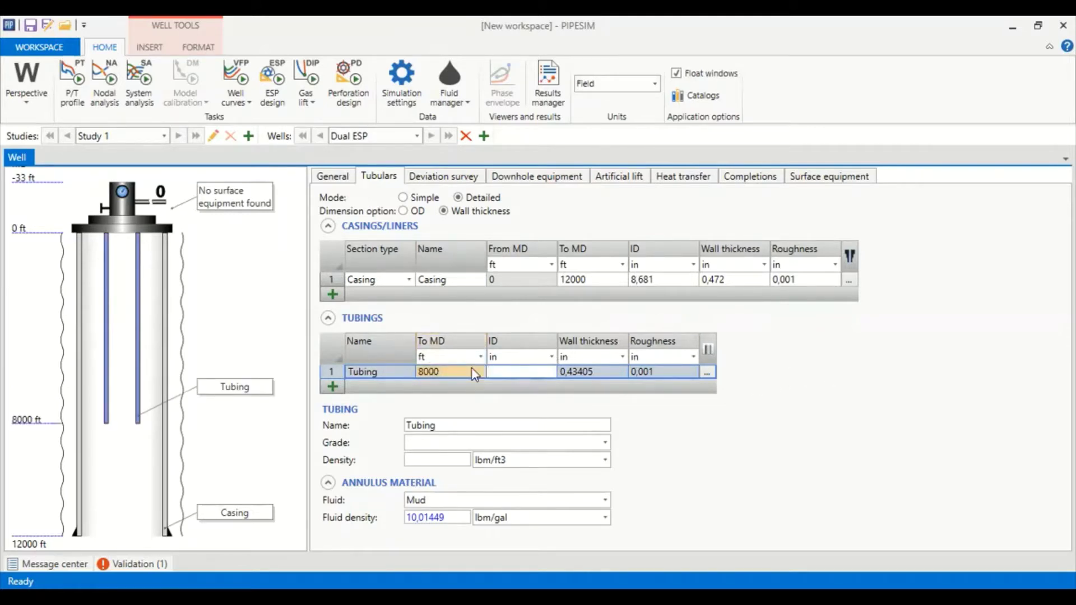
type("3,958")
left_click(582, 372)
left_click_drag(604, 370, 561, 371)
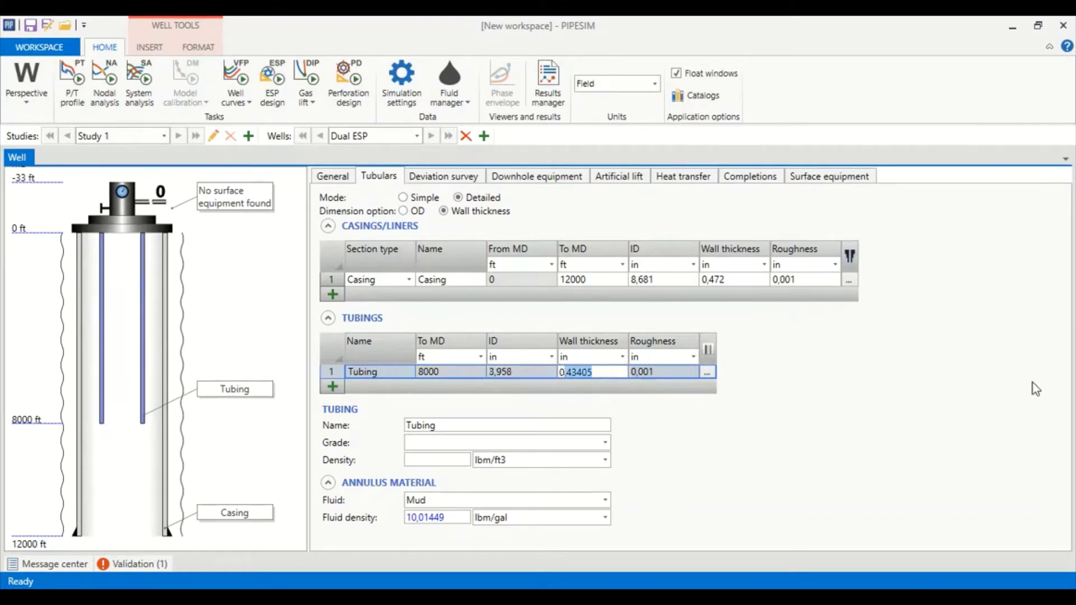
type("0271")
left_click(643, 371)
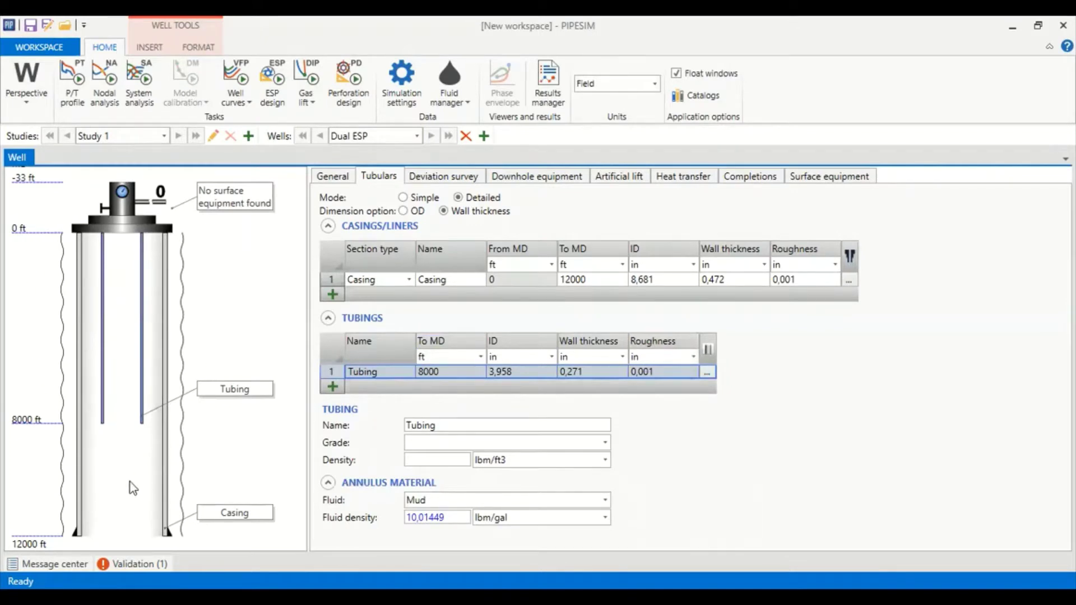
- Choose a 2D deviation survey and enter MD/TVD points 0/0 and 7500/7500 ft
left_click(440, 177)
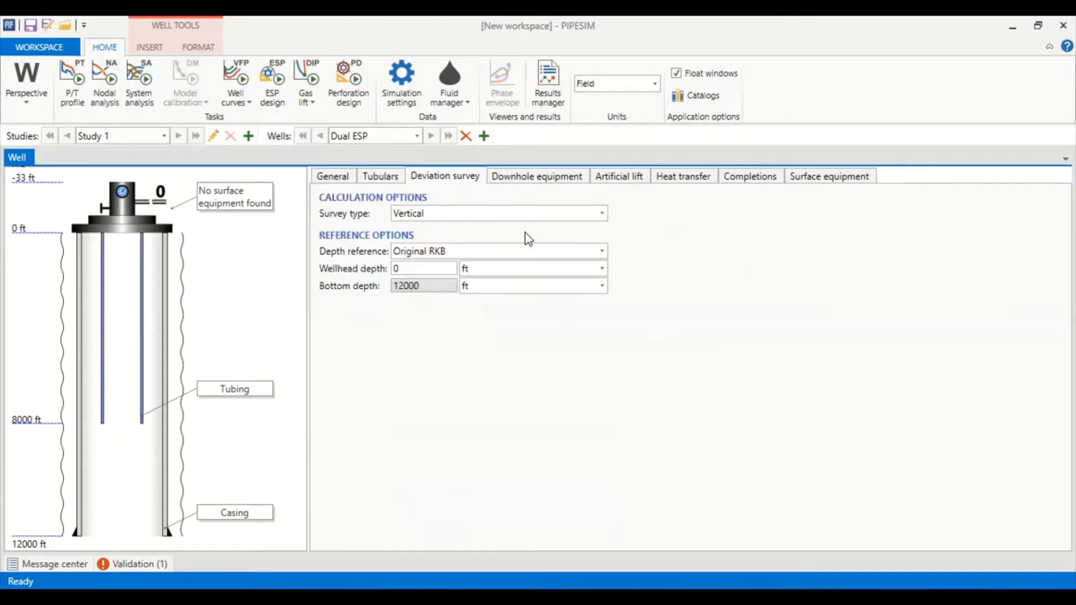
left_click(425, 213)
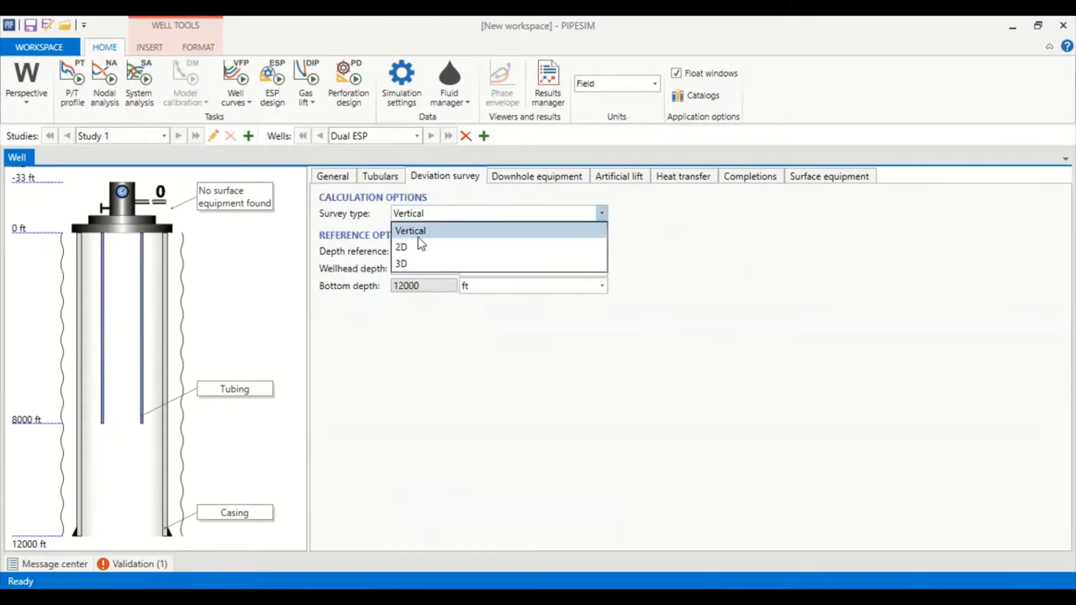
left_click(442, 247)
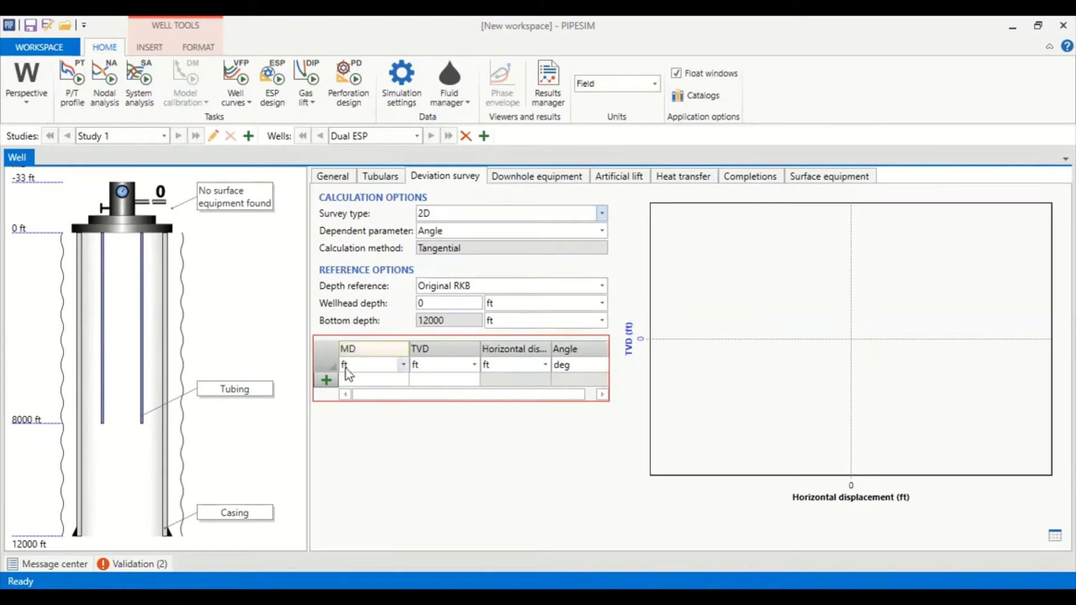
left_click(326, 382)
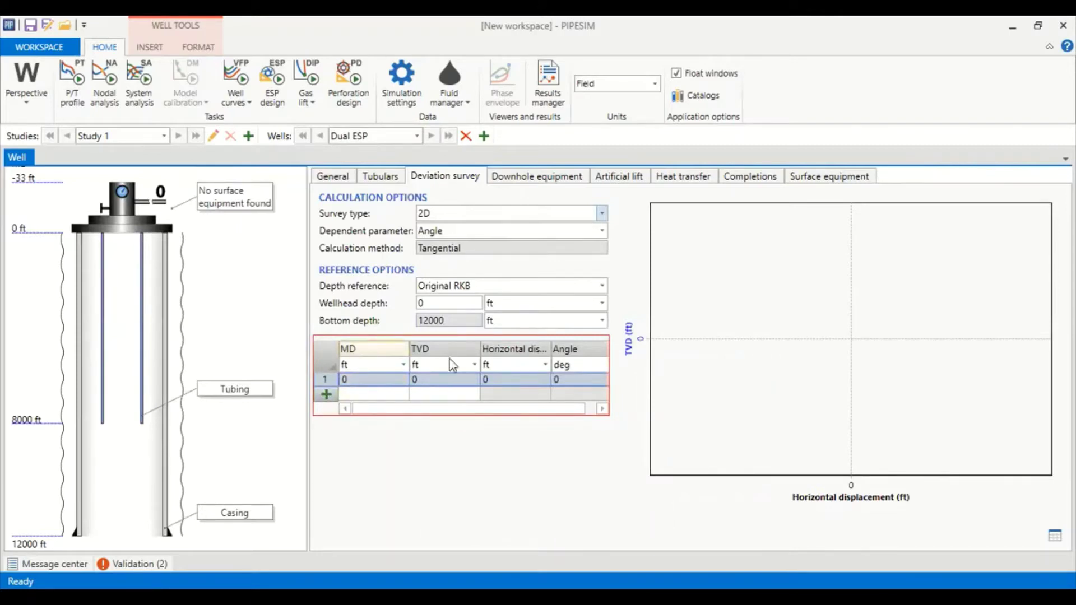
left_click(359, 393)
type("7500")
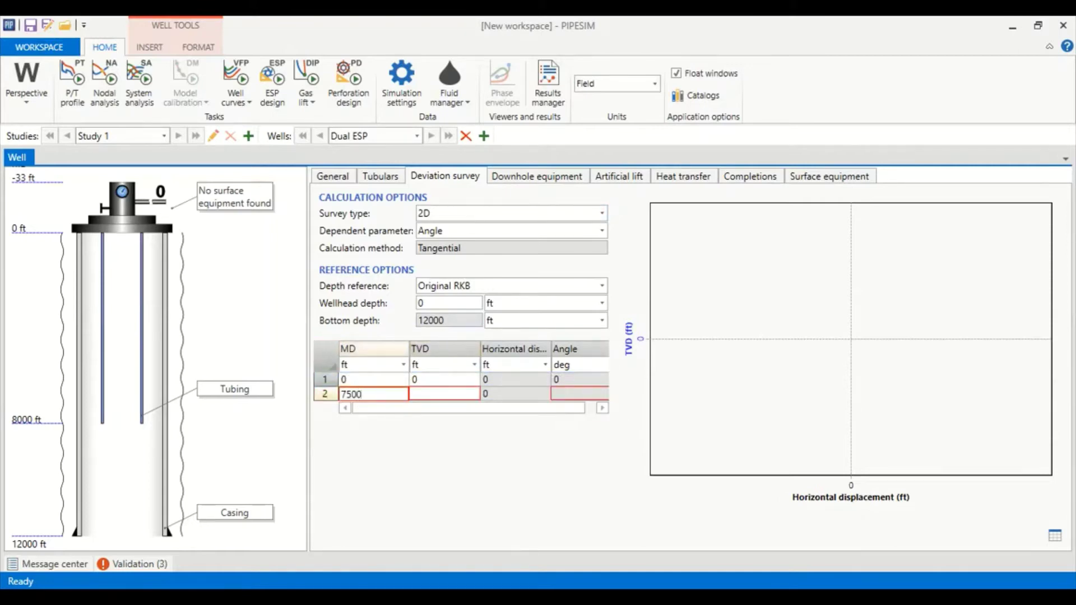
left_click(424, 393)
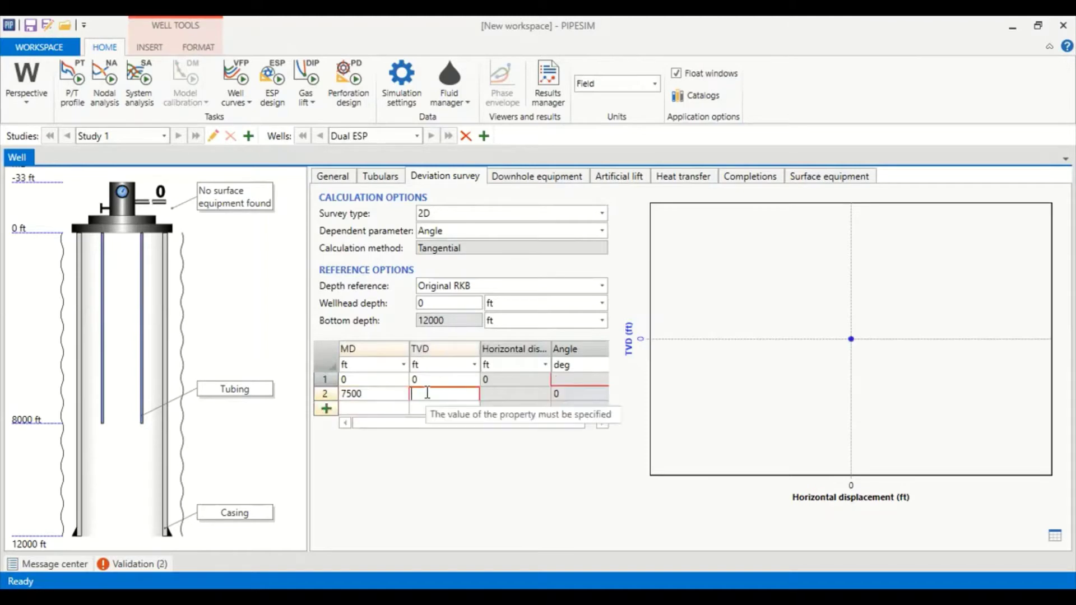
type("7500")
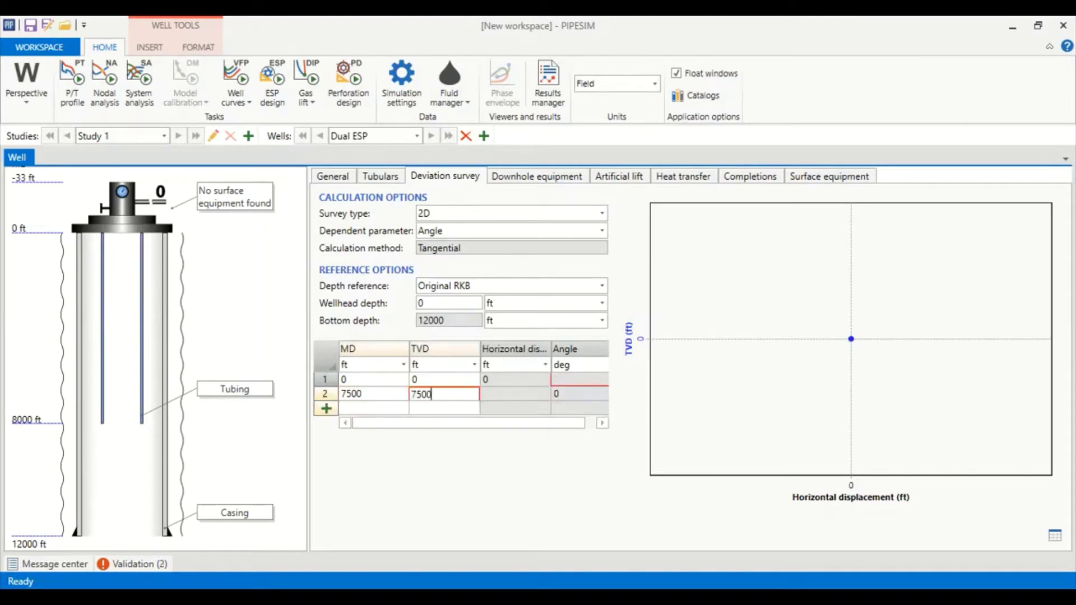
key("Return")
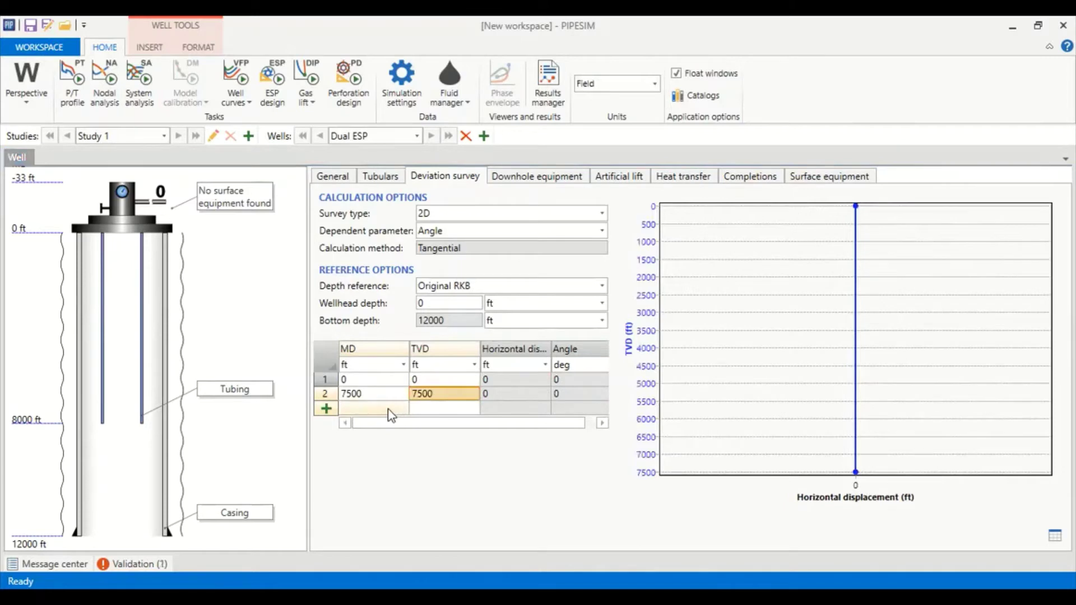
- Add the bottom survey point at 11600 ft MD / 10827 ft TVD and check the table view
left_click(388, 409)
type("11600")
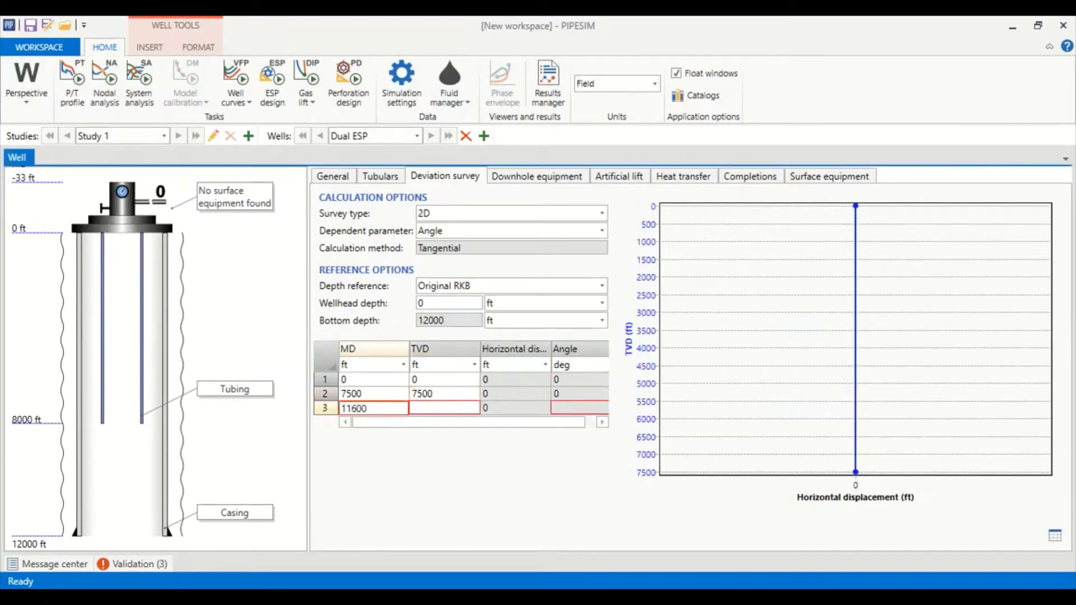
left_click(446, 407)
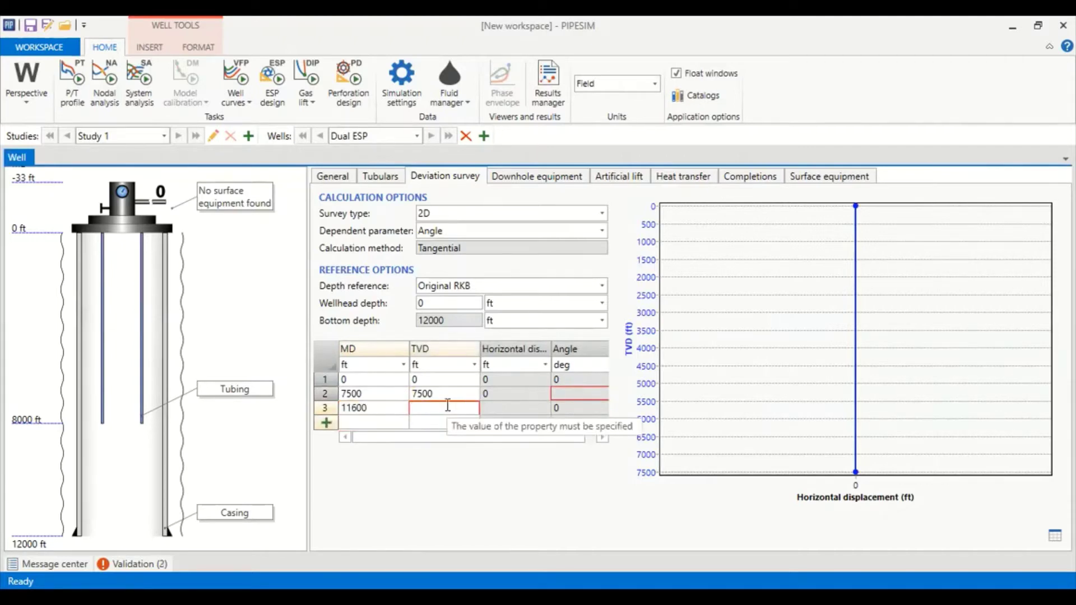
type("108")
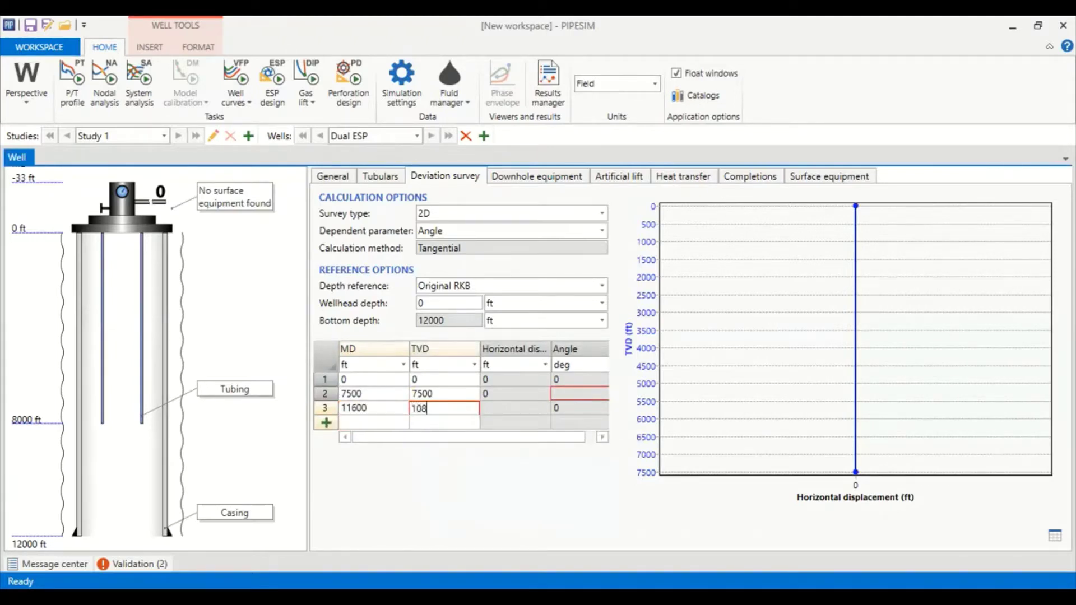
type("27")
left_click(496, 480)
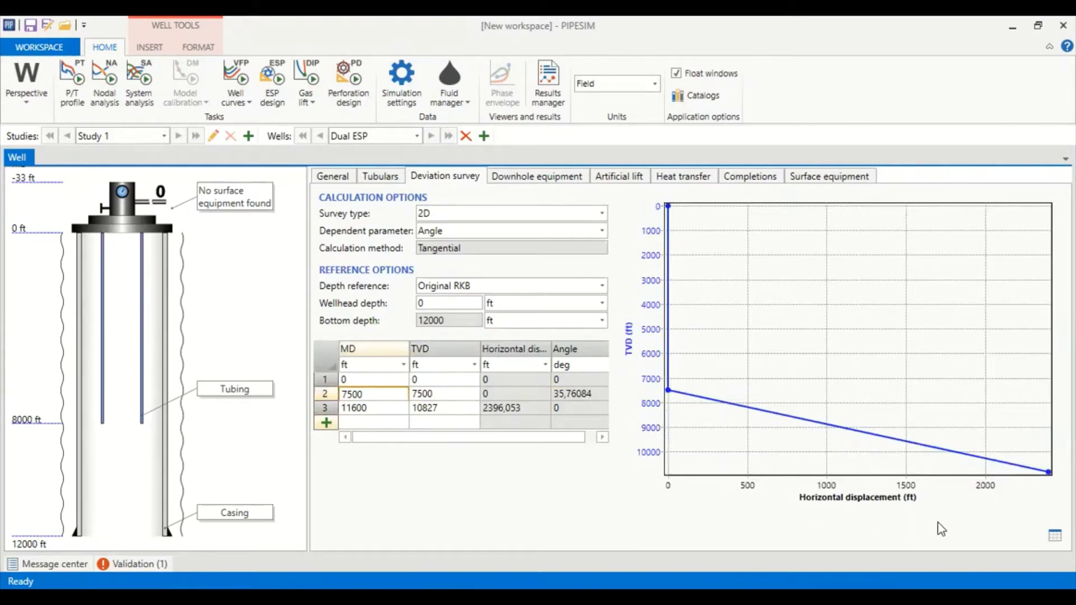
left_click(1055, 536)
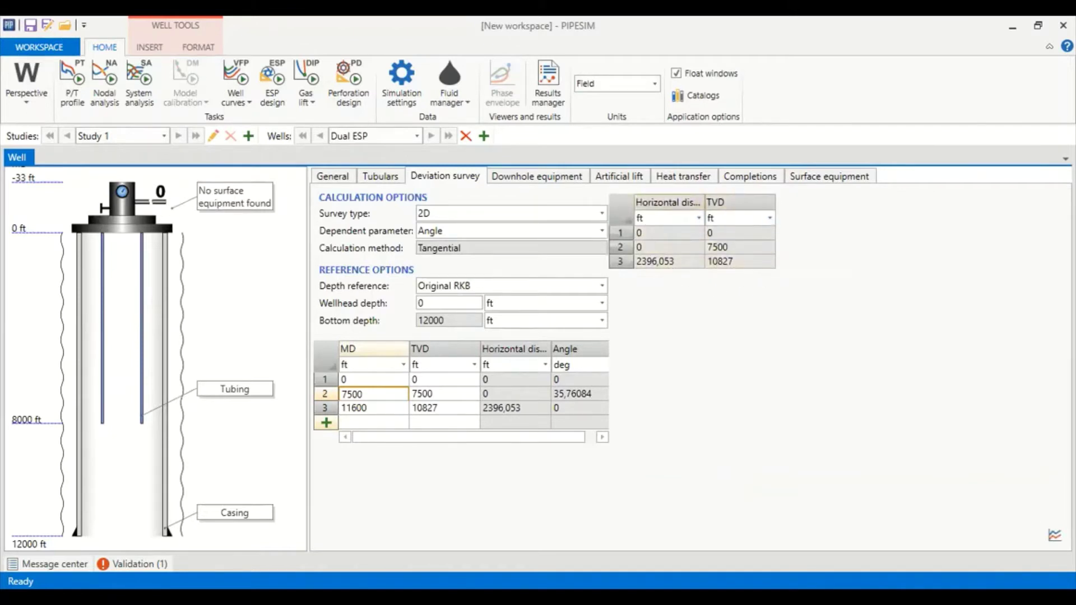
left_click(1048, 538)
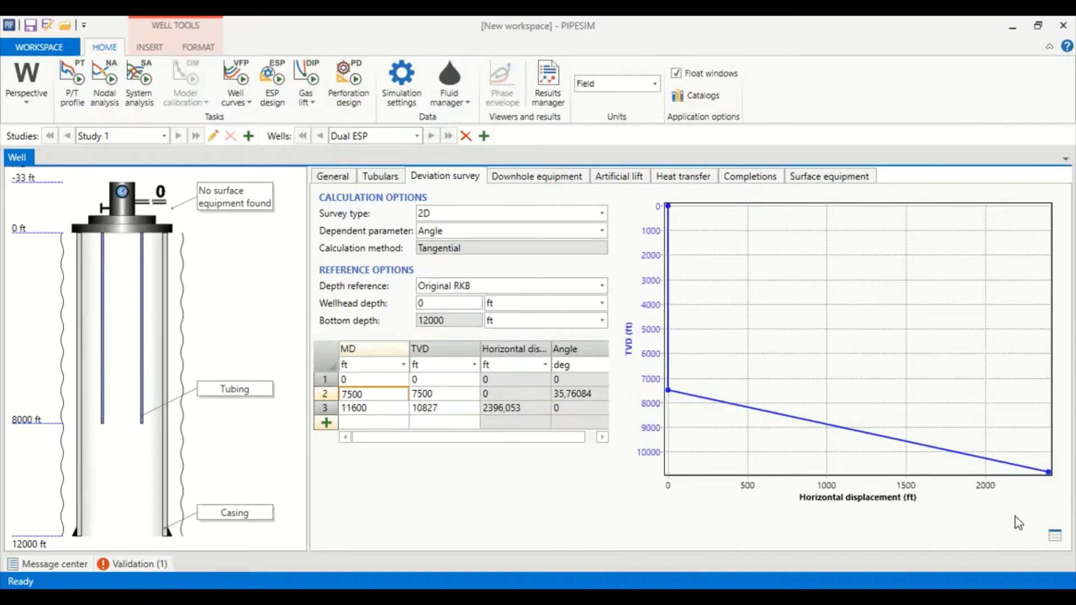
- Add a downhole packer named 'Packer' at 7990 ft measured depth
left_click(555, 178)
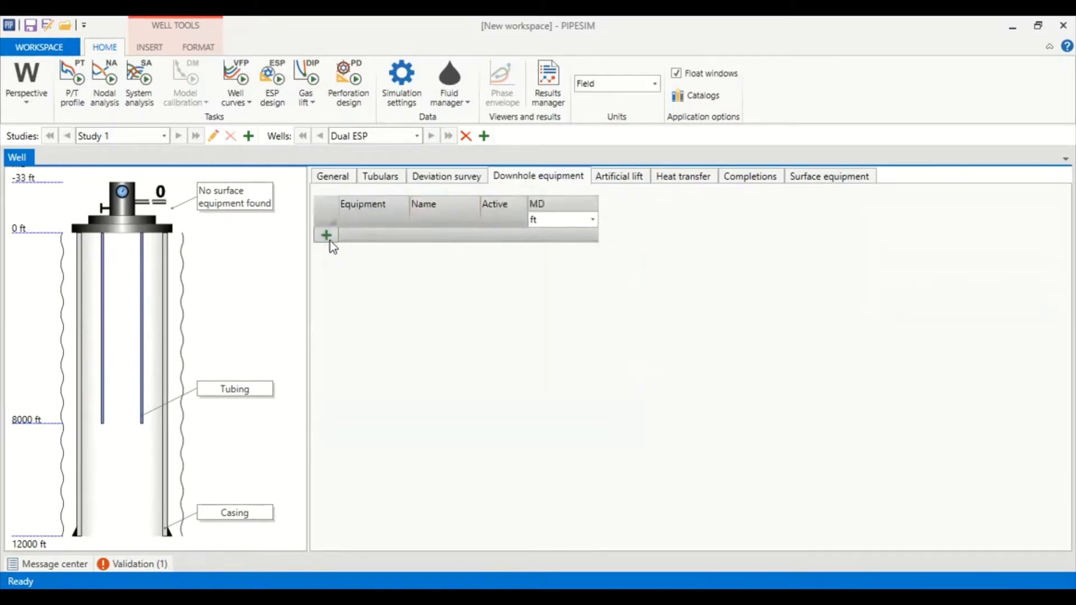
left_click(326, 235)
left_click(430, 234)
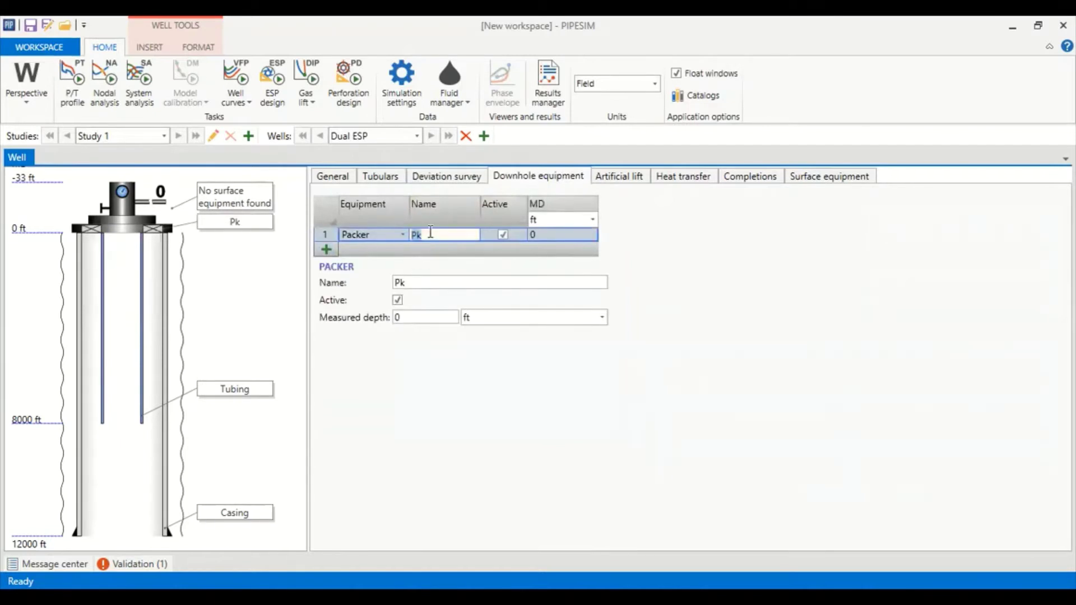
type("Packer")
key("Return")
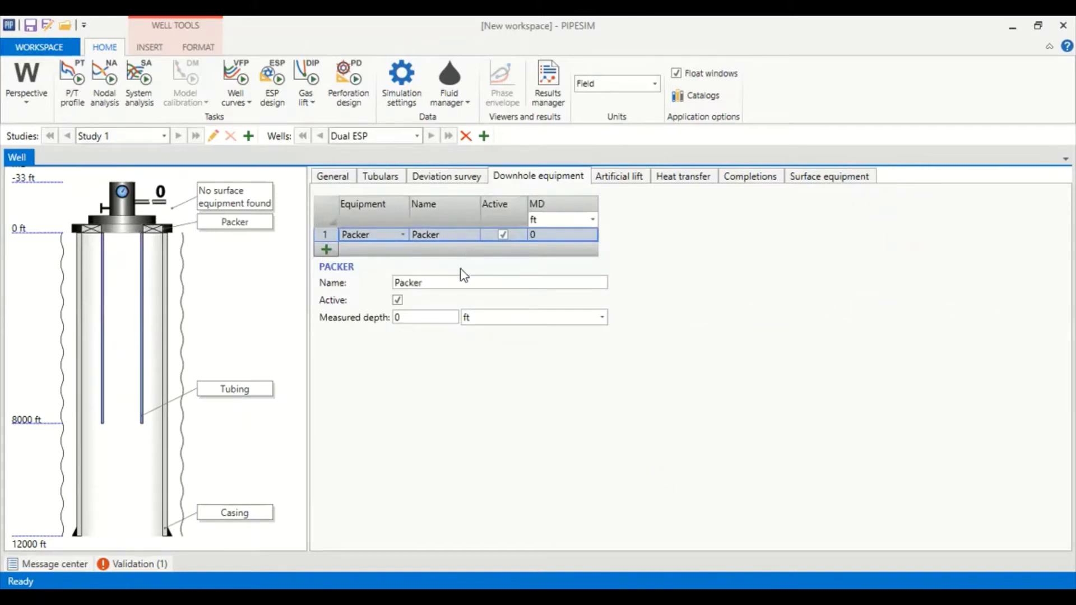
left_click(420, 317)
type("799")
key("Return")
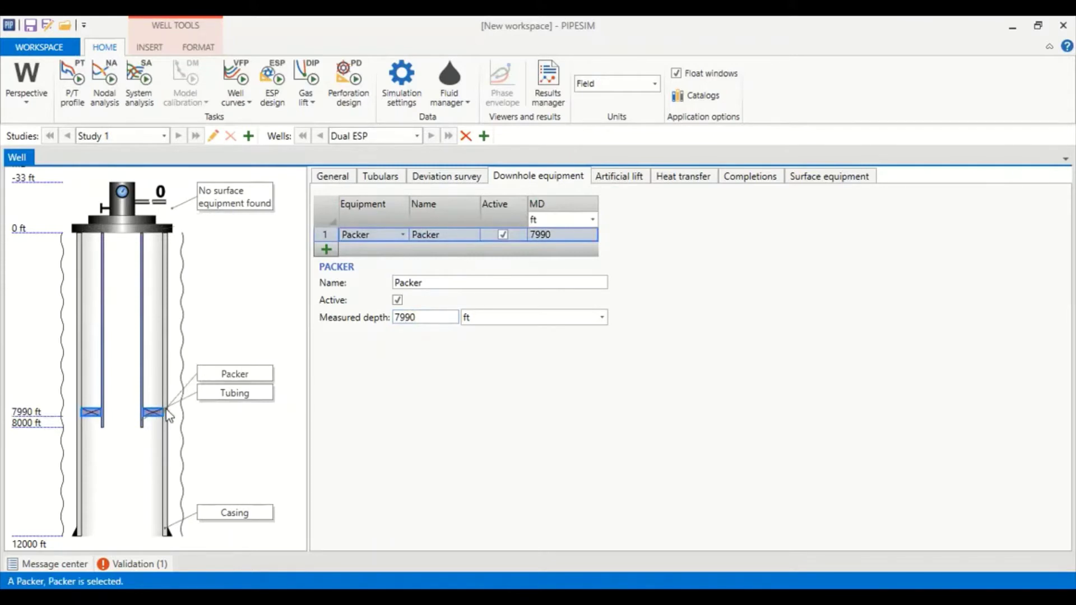
- Add a pump lift ESP named B-ESP at 8000 ft measured depth
left_click(633, 177)
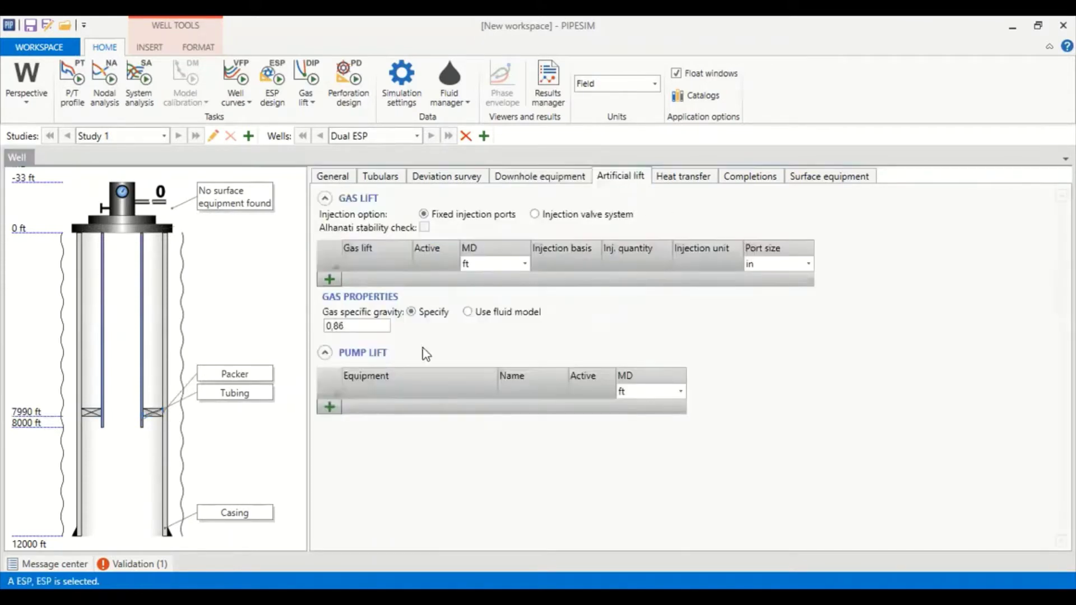
left_click(364, 412)
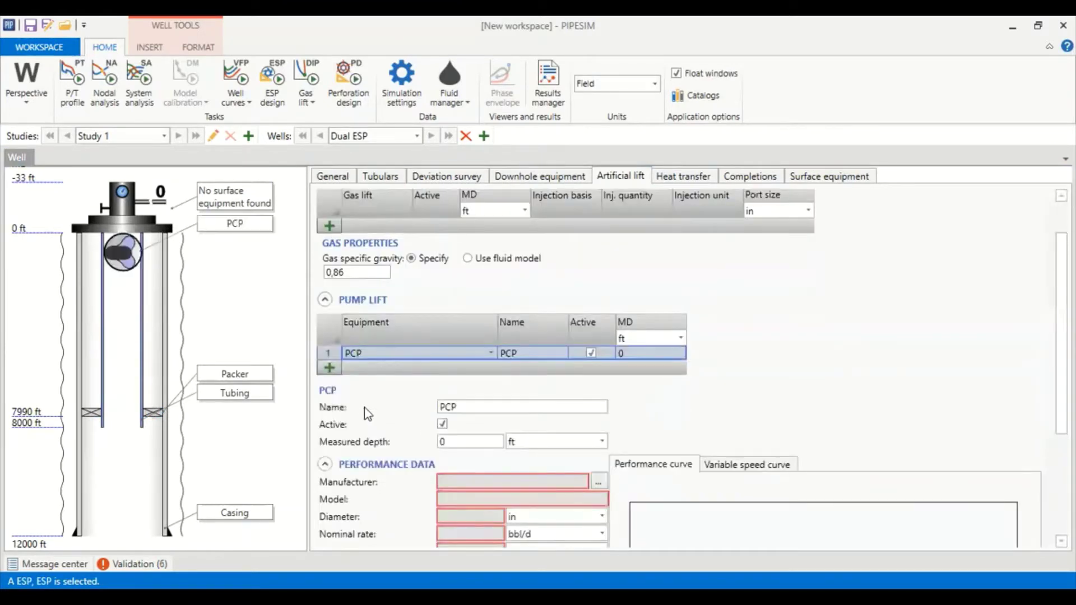
left_click(489, 352)
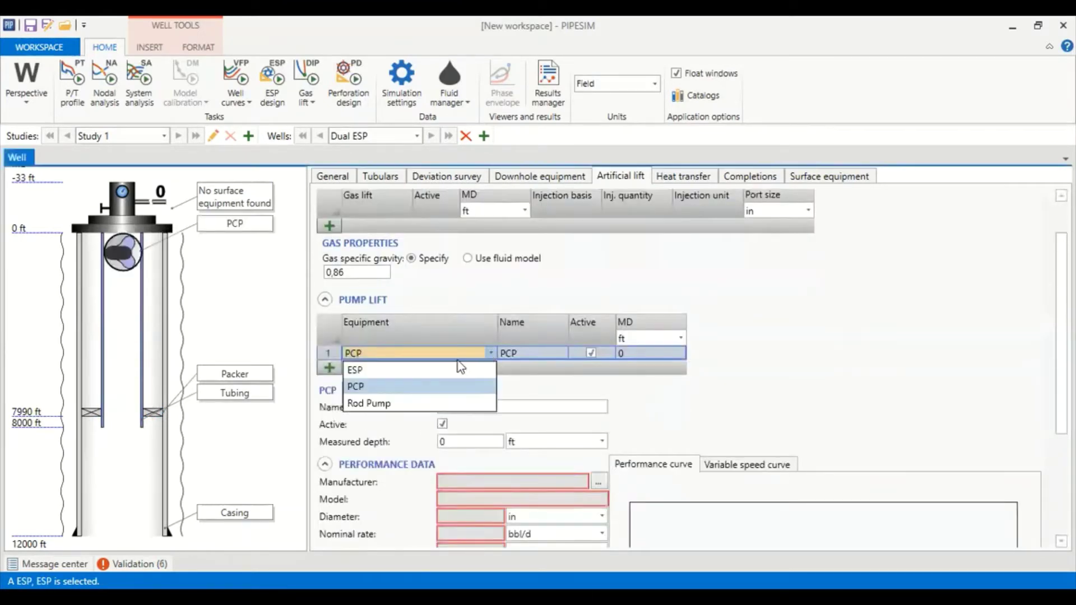
left_click(368, 369)
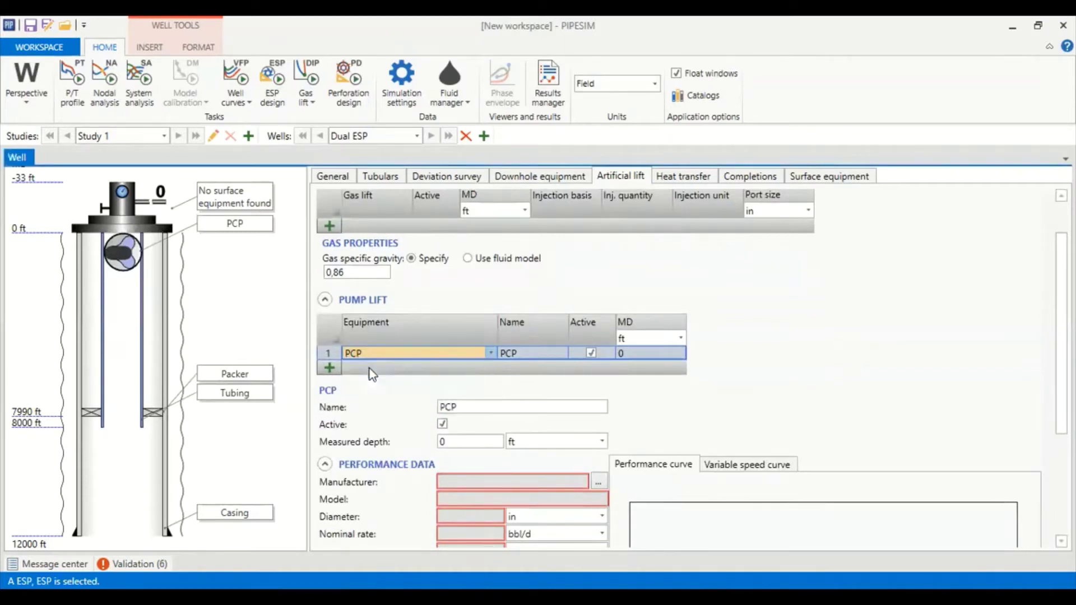
left_click(510, 355)
left_click(506, 356)
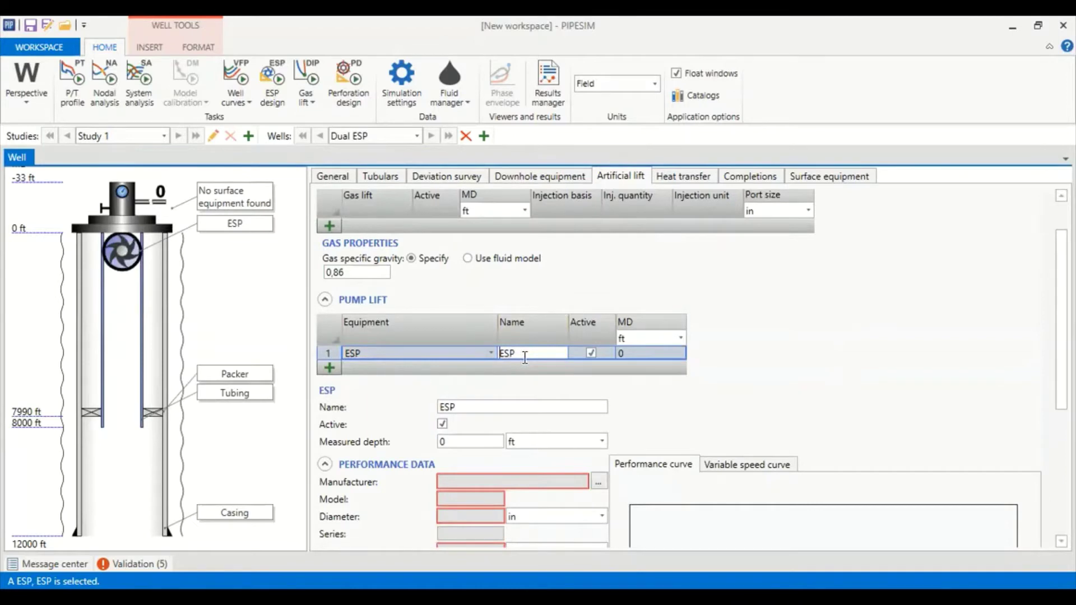
type("B-")
left_click(659, 352)
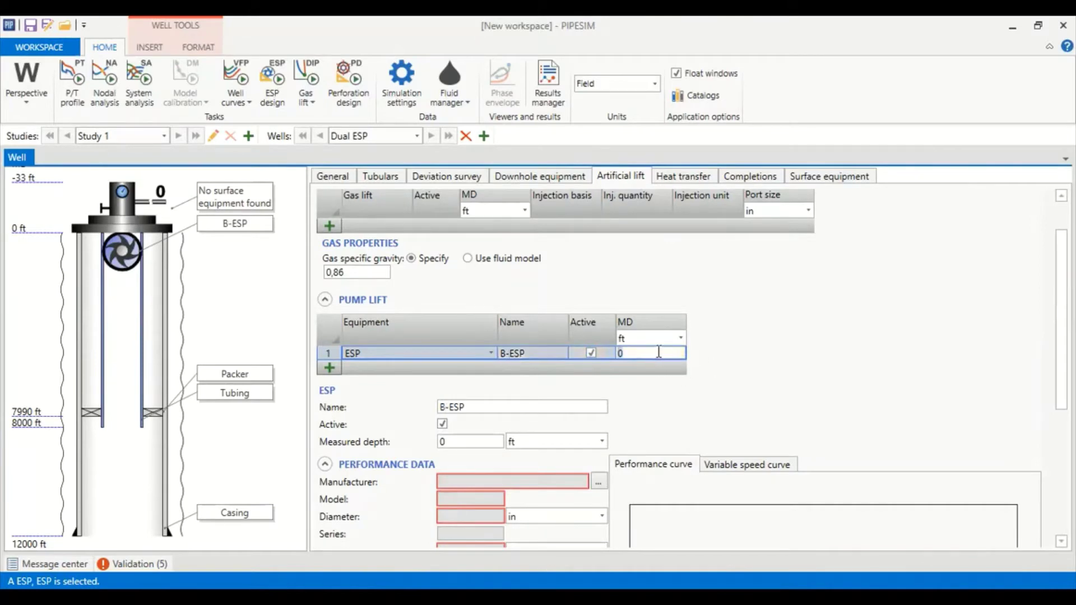
type("8000")
key("Return")
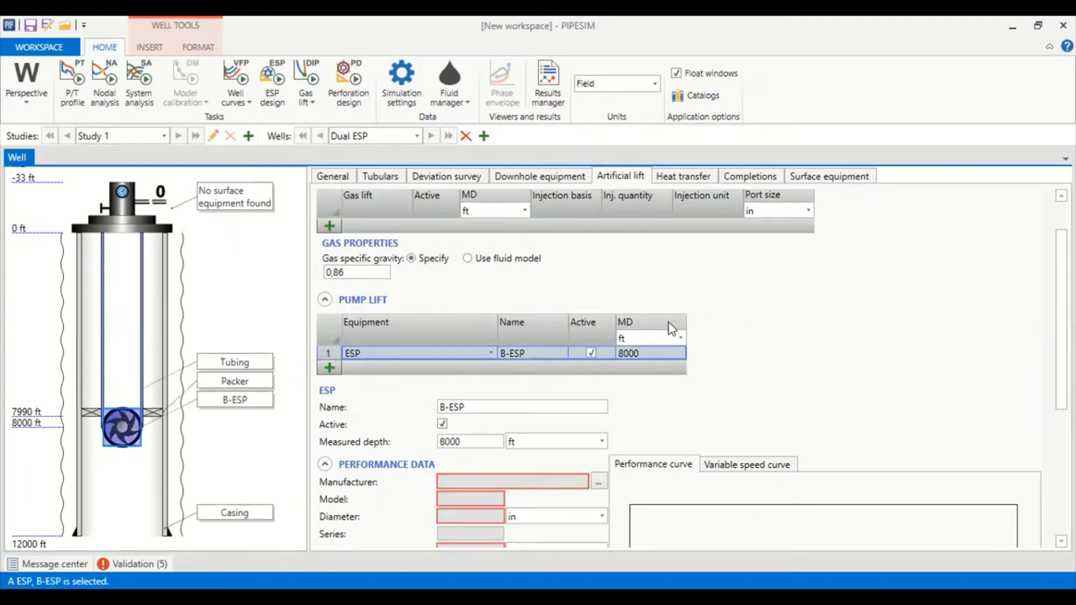
- Add a second ESP named T-ESP at 7600 ft measured depth
left_click(329, 369)
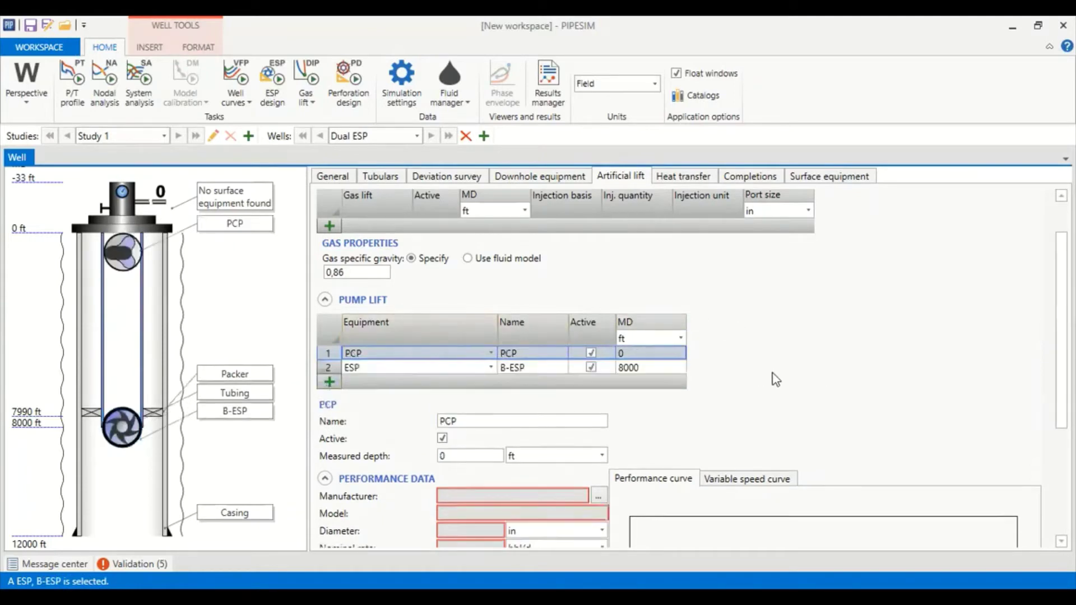
left_click(492, 353)
left_click(382, 369)
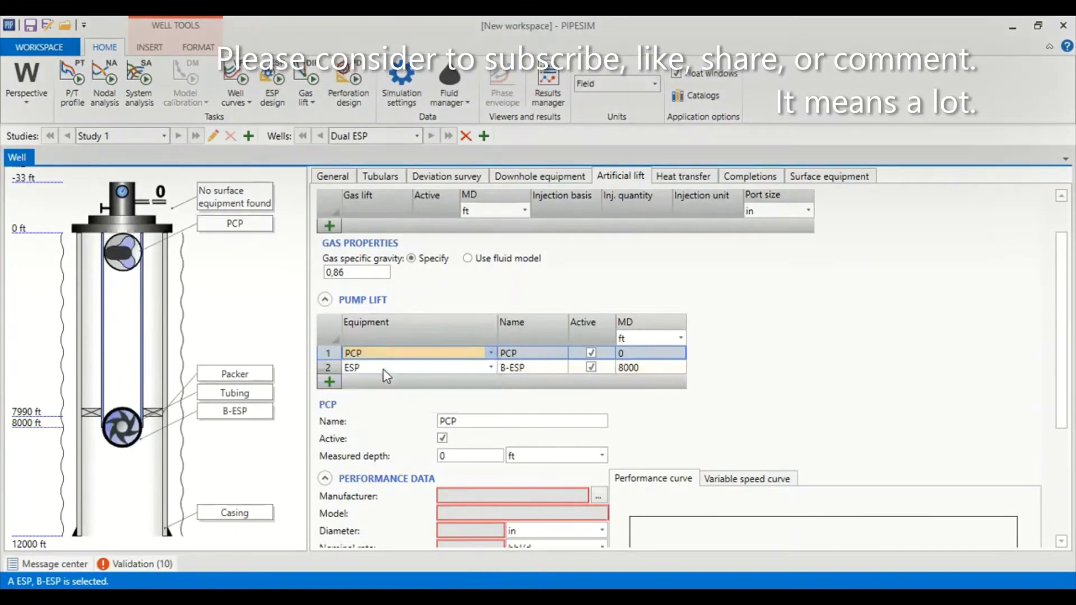
left_click(531, 351)
left_click(523, 352)
type("T-ESP")
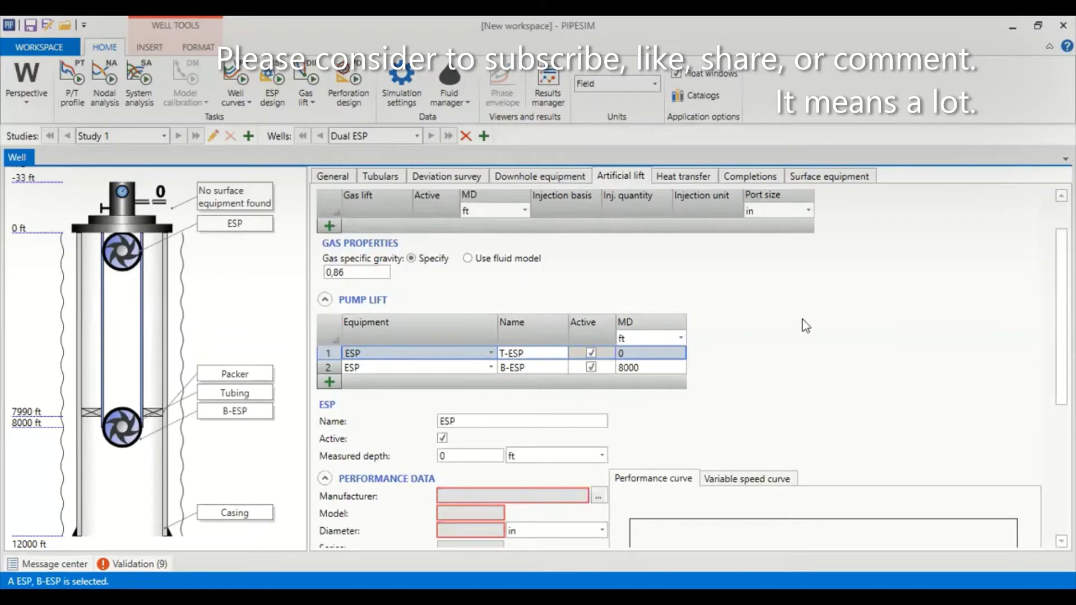
left_click(632, 357)
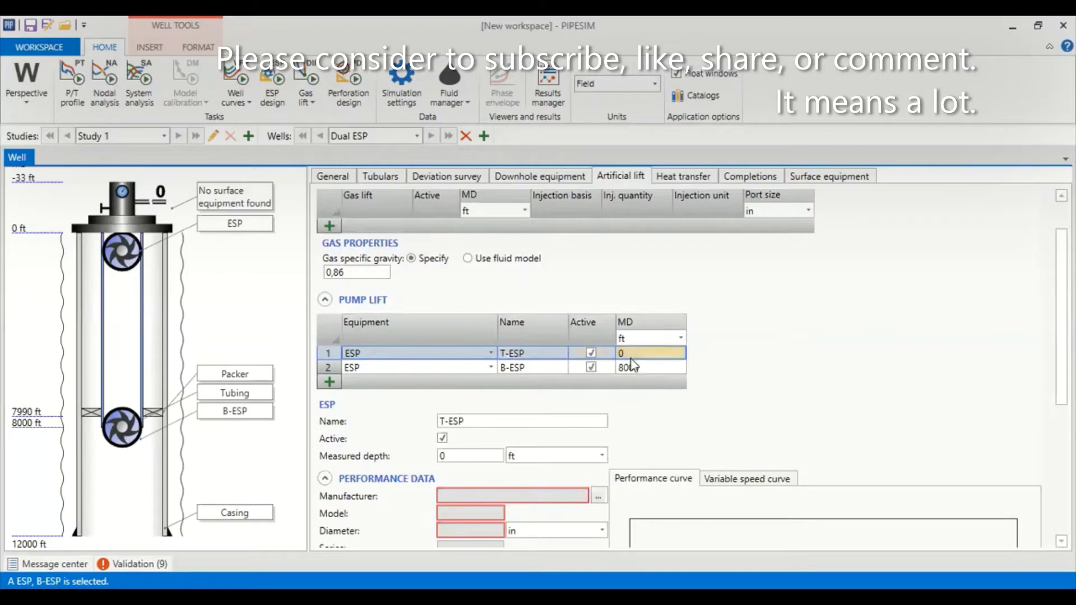
left_click(627, 353)
type("7")
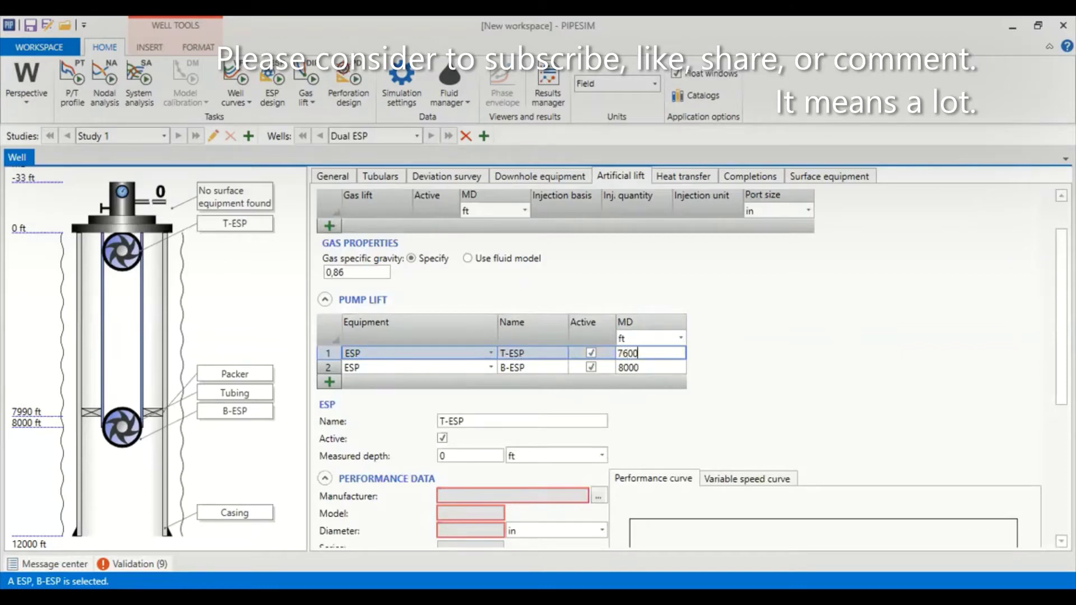
type("600")
left_click(832, 350)
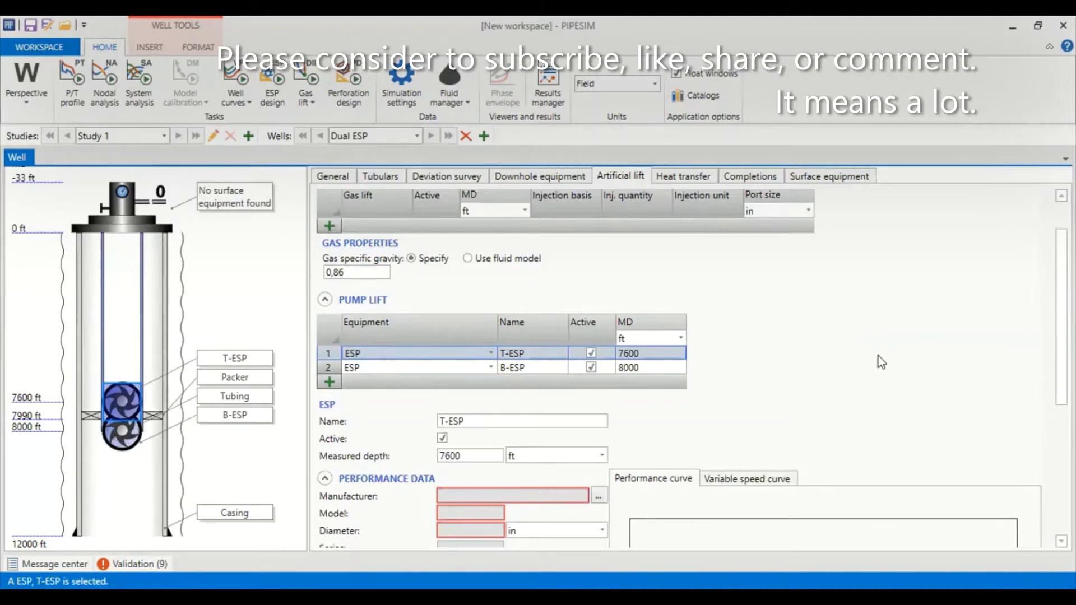
scroll(690, 368, "down", 3)
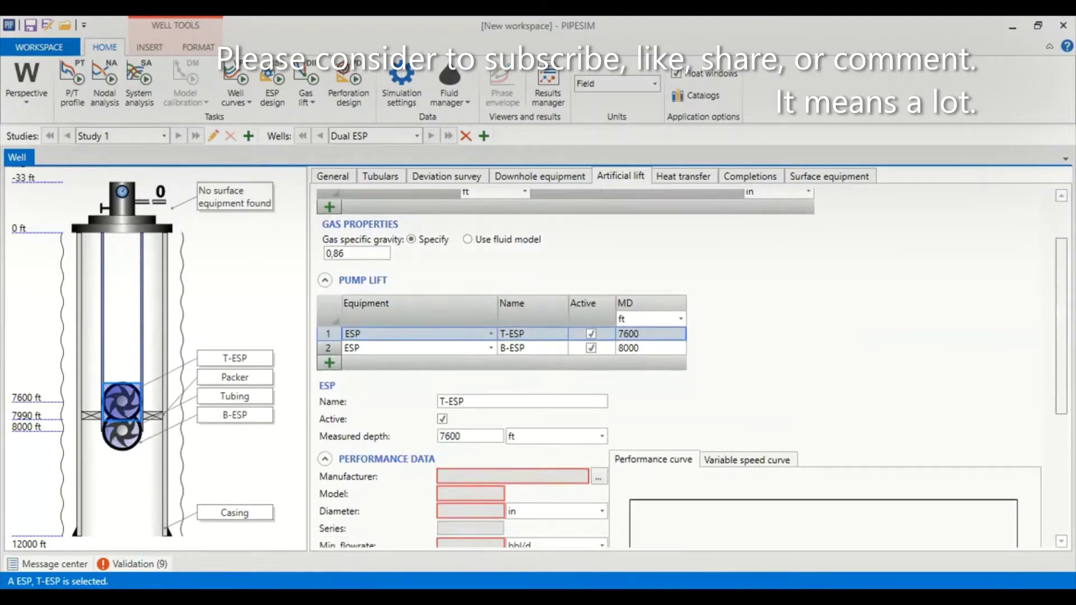
scroll(689, 368, "down", 3)
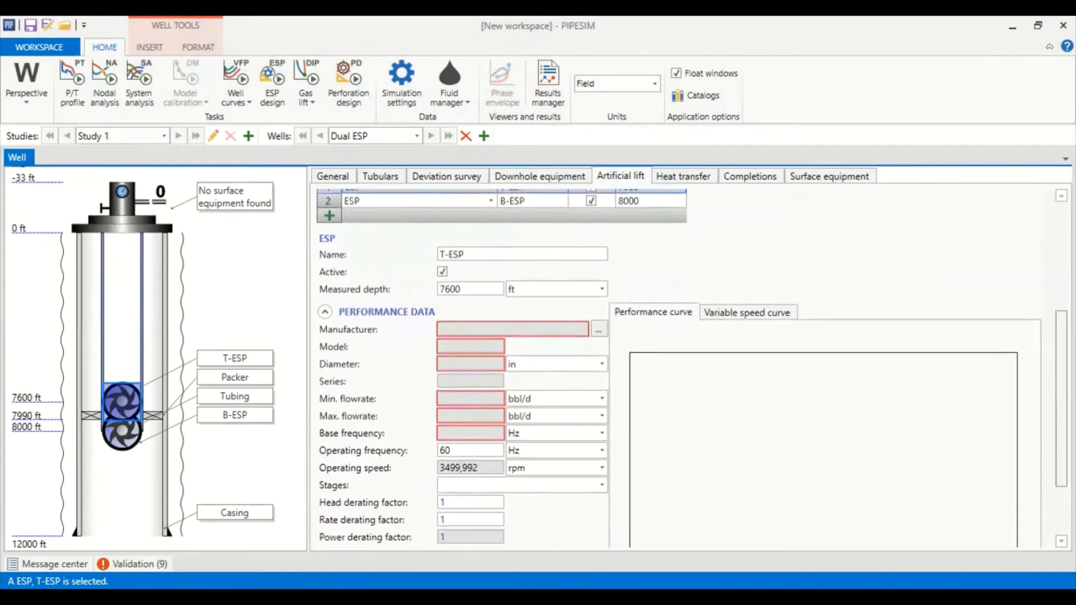
scroll(690, 368, "up", 1)
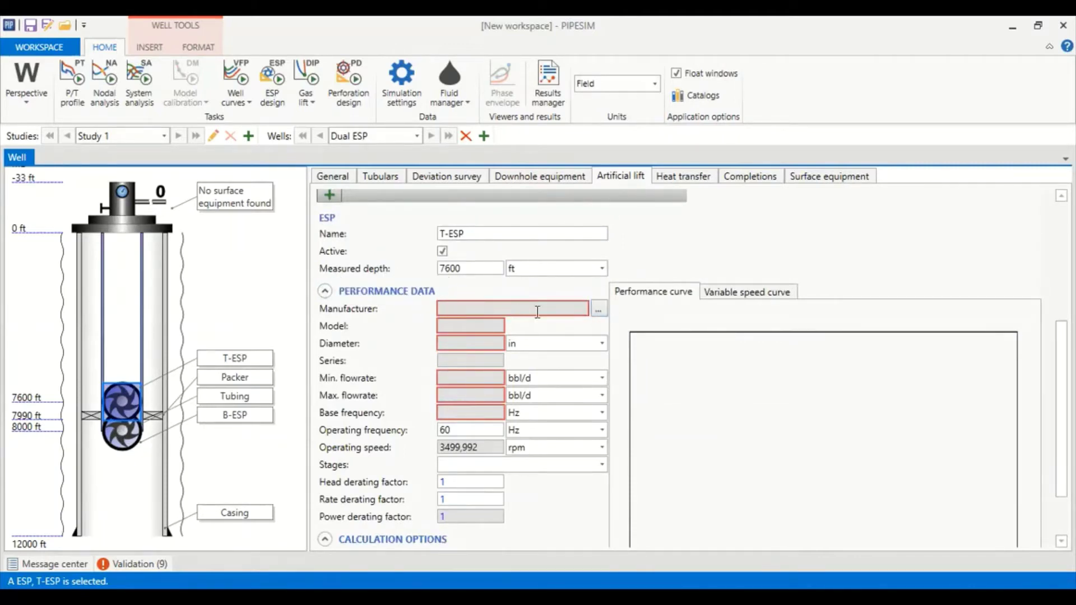
- Pick the REDA GN7000 pump (540 series, 5000–9000 bbl/d) from the ESP catalog for T-ESP
left_click(598, 310)
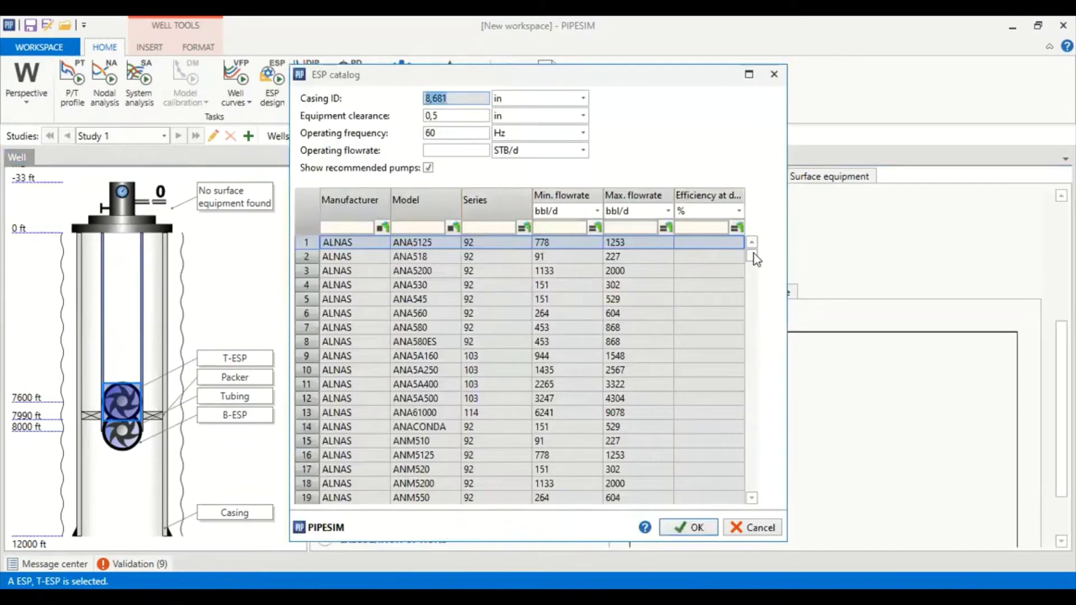
left_click_drag(754, 253, 759, 409)
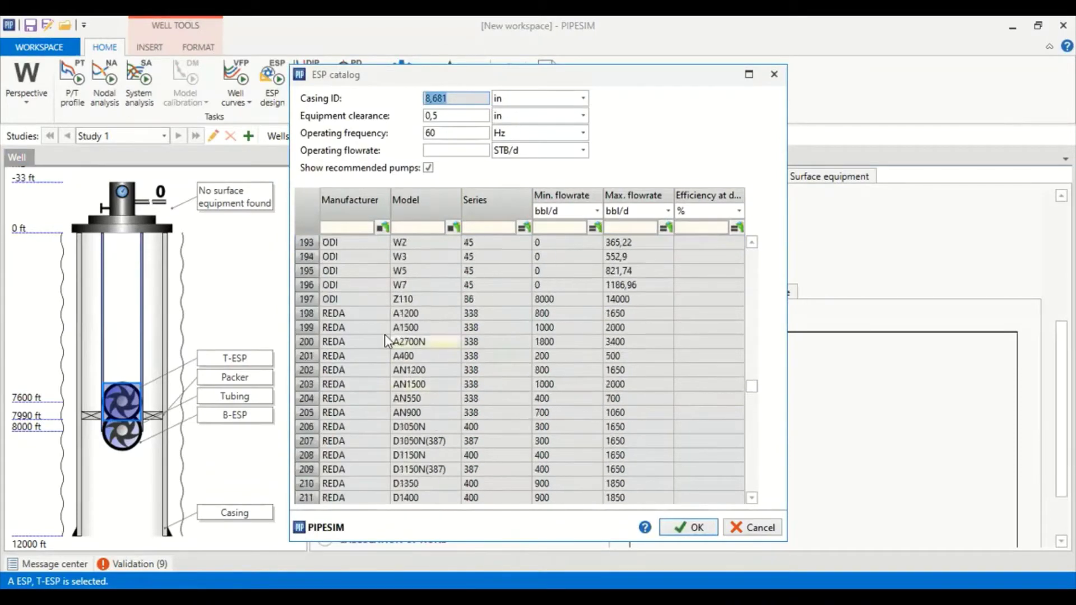
scroll(384, 334, "up", 1)
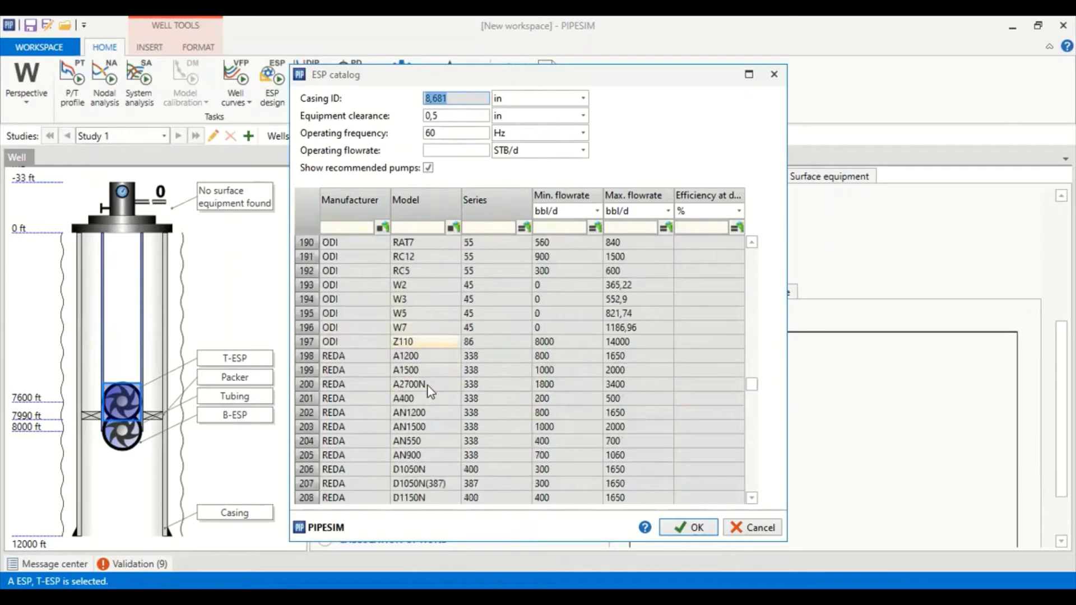
scroll(460, 392, "down", 2)
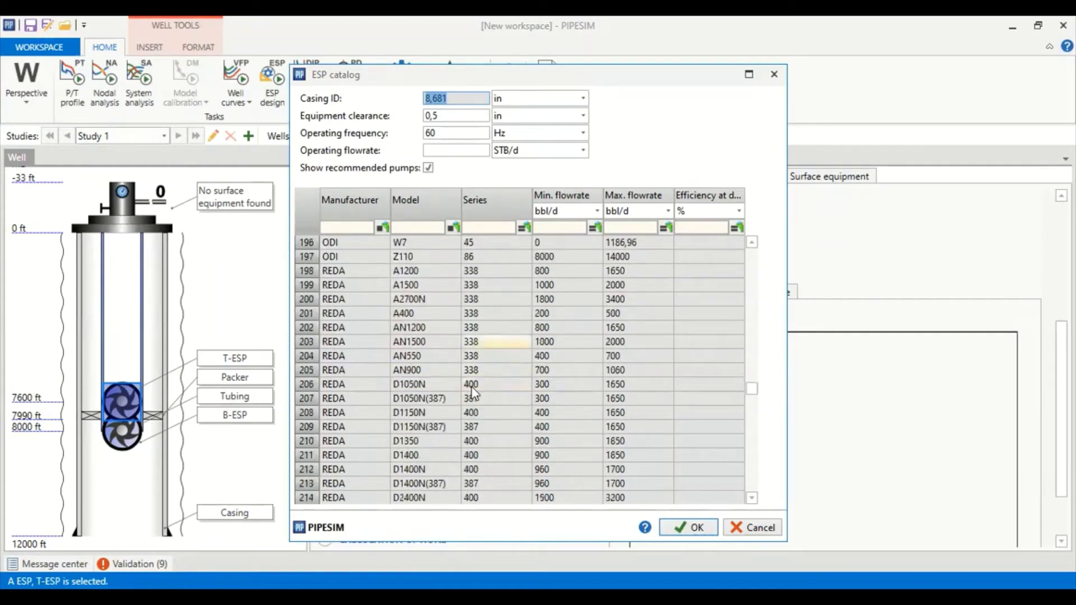
scroll(471, 391, "down", 10)
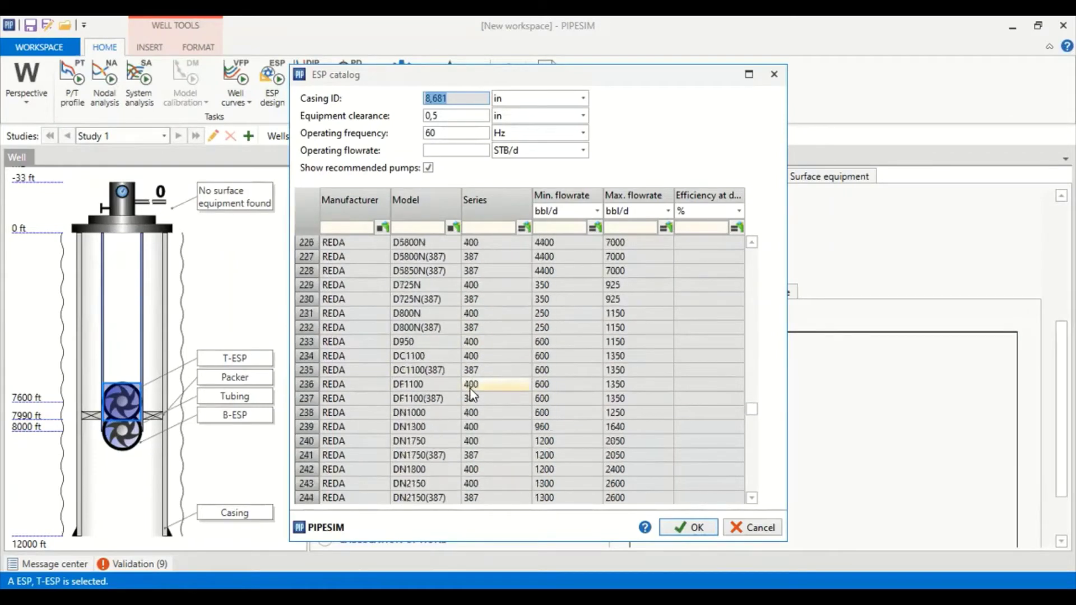
scroll(469, 389, "down", 8)
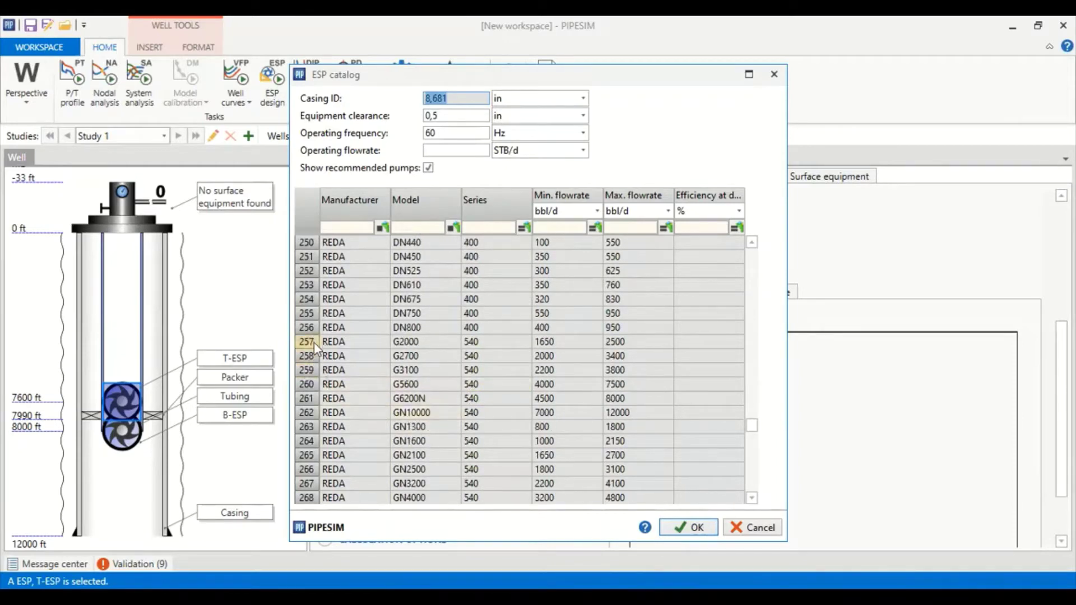
scroll(348, 421, "down", 1)
scroll(309, 468, "down", 1)
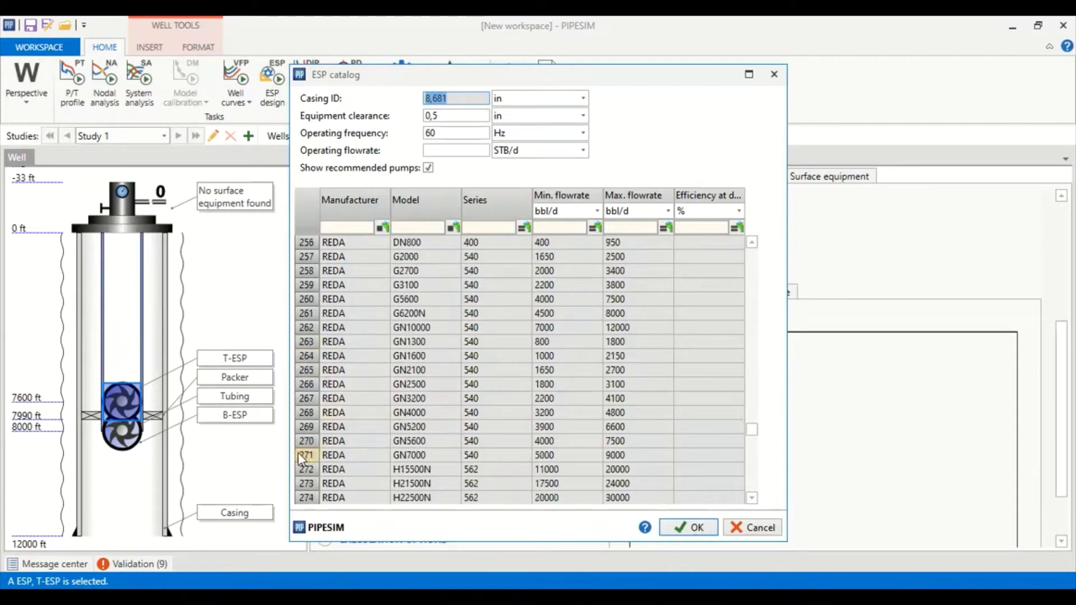
left_click(302, 455)
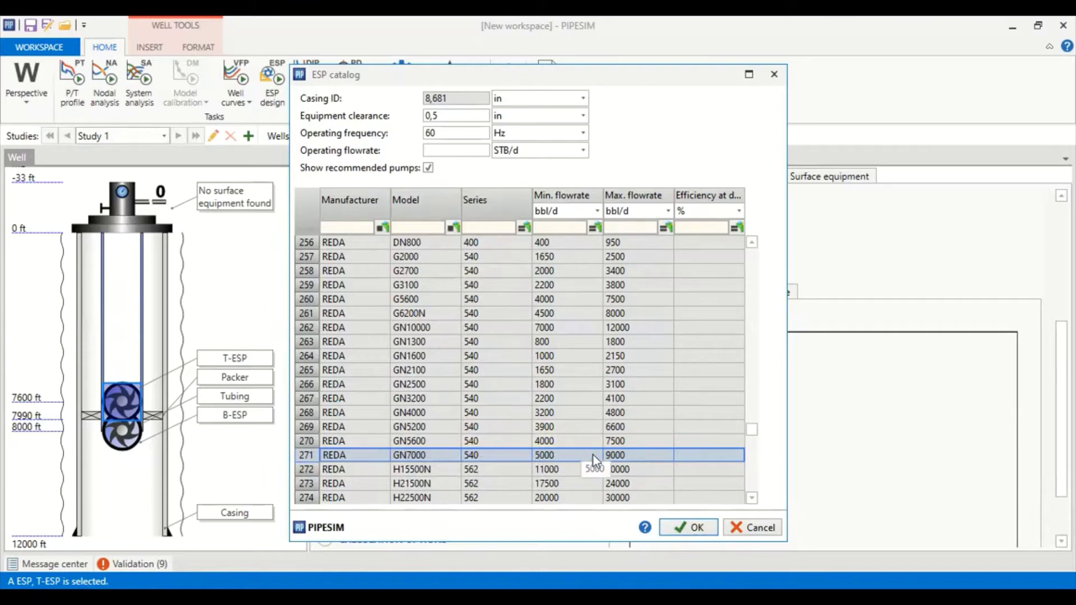
- Confirm the GN7000 for T-ESP and set 45 stages and head derating factor 0.96
left_click(688, 526)
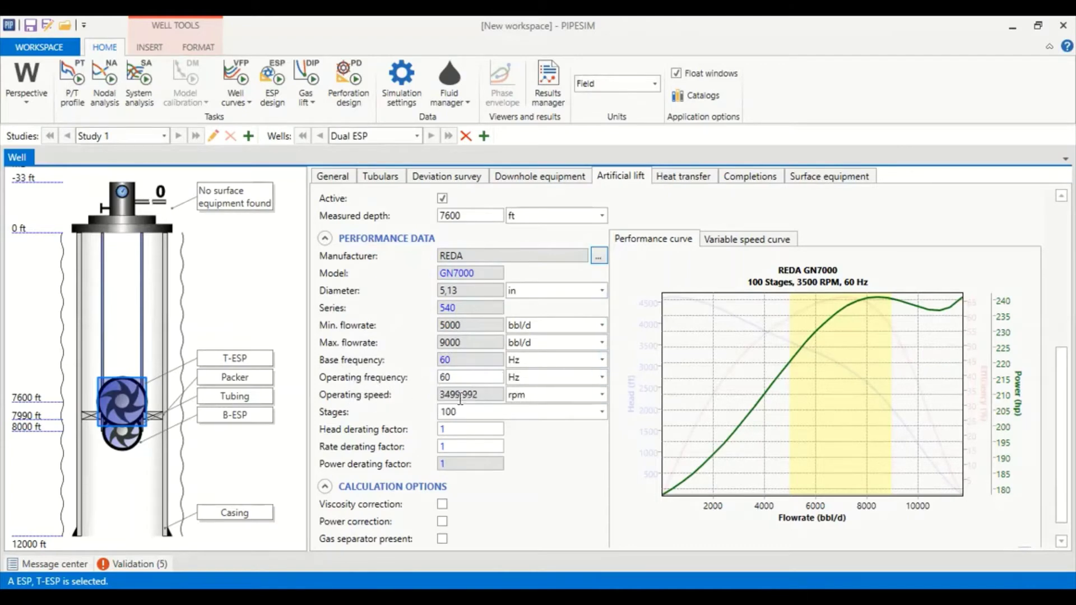
double_click(493, 393)
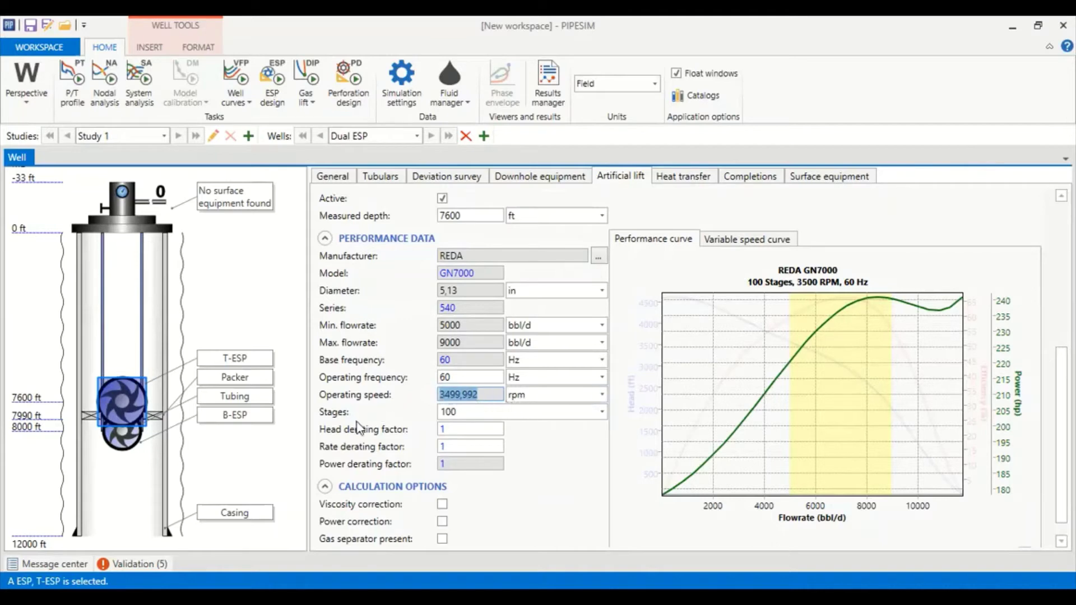
key("Tab")
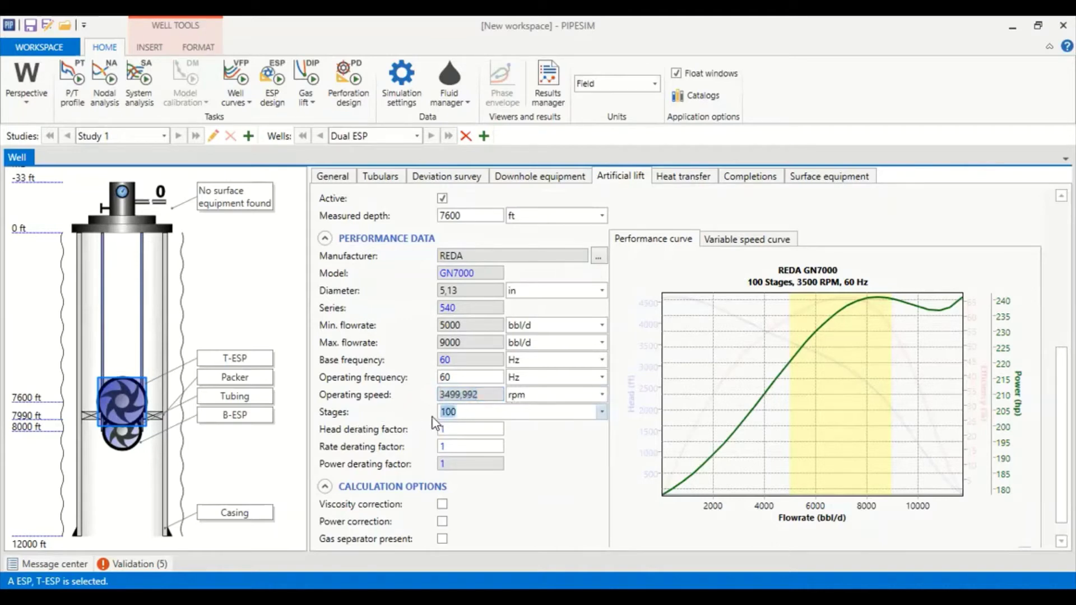
type("45")
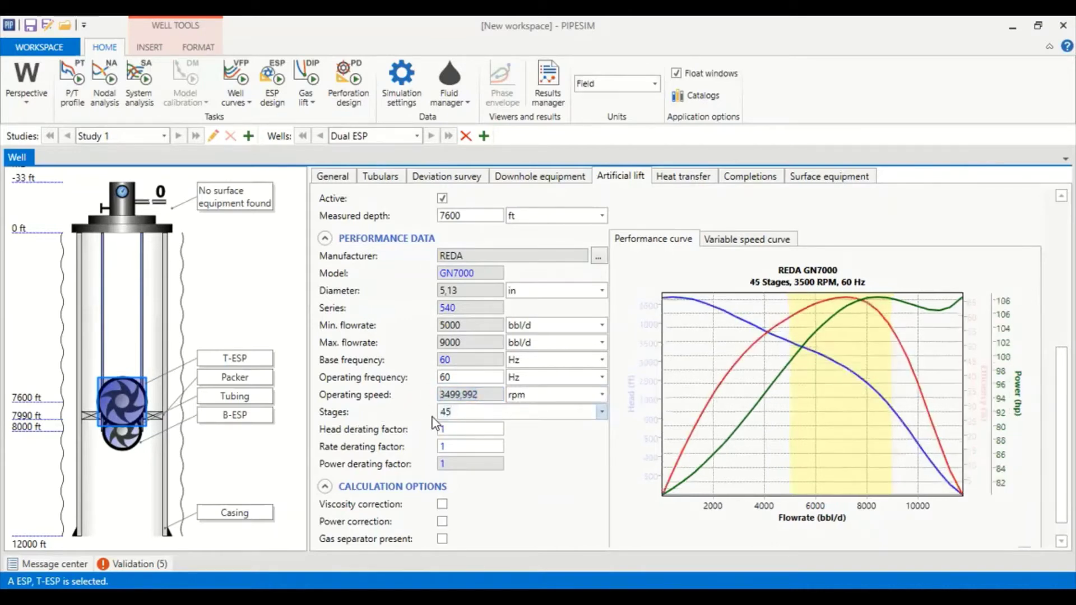
key("Tab")
key("BackSpace")
- Apply the 0.96 derating and enable viscosity correction under the pump's calculation options
left_click(427, 467)
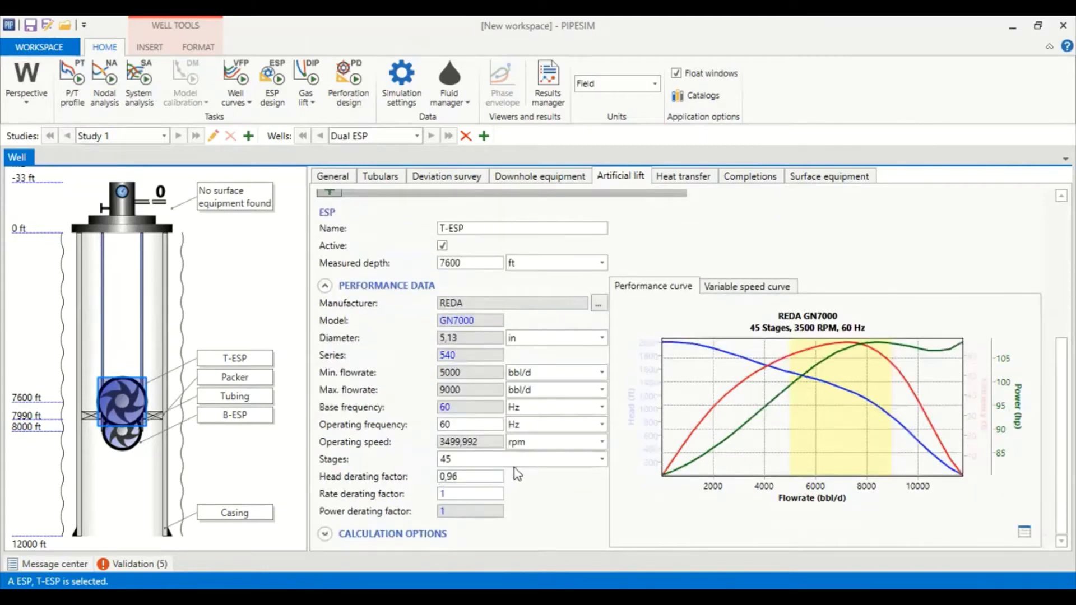
left_click(337, 537)
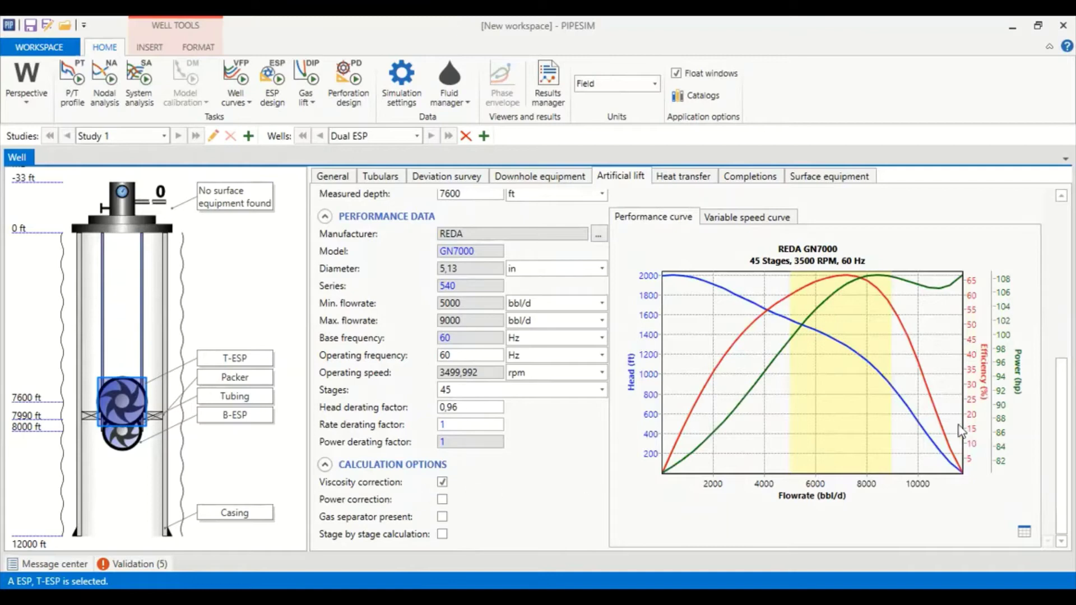
scroll(1059, 437, "up", 1)
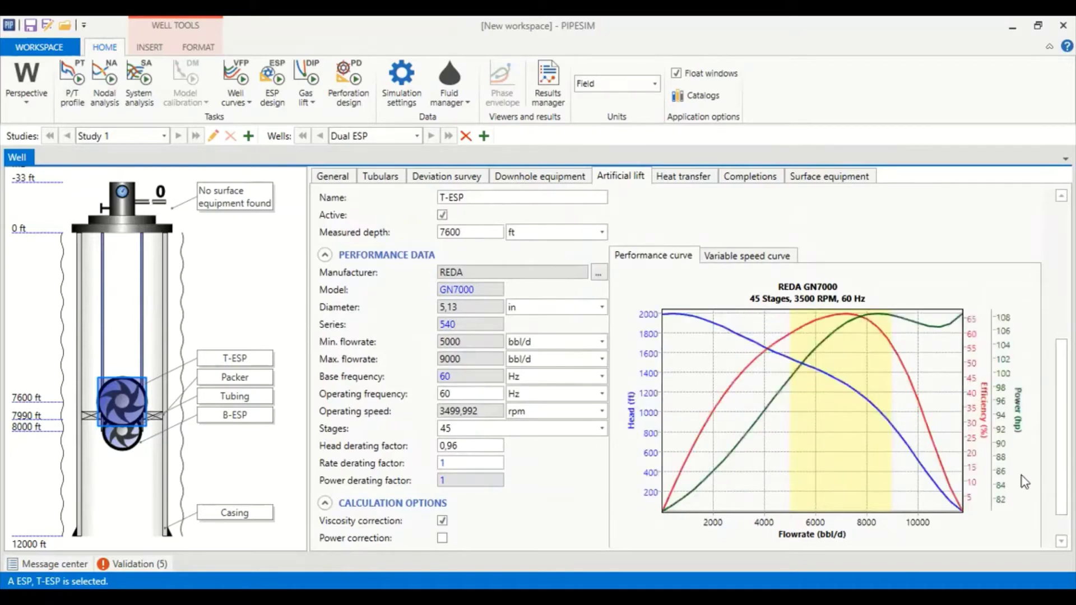
scroll(1059, 437, "up", 7)
scroll(1059, 437, "down", 8)
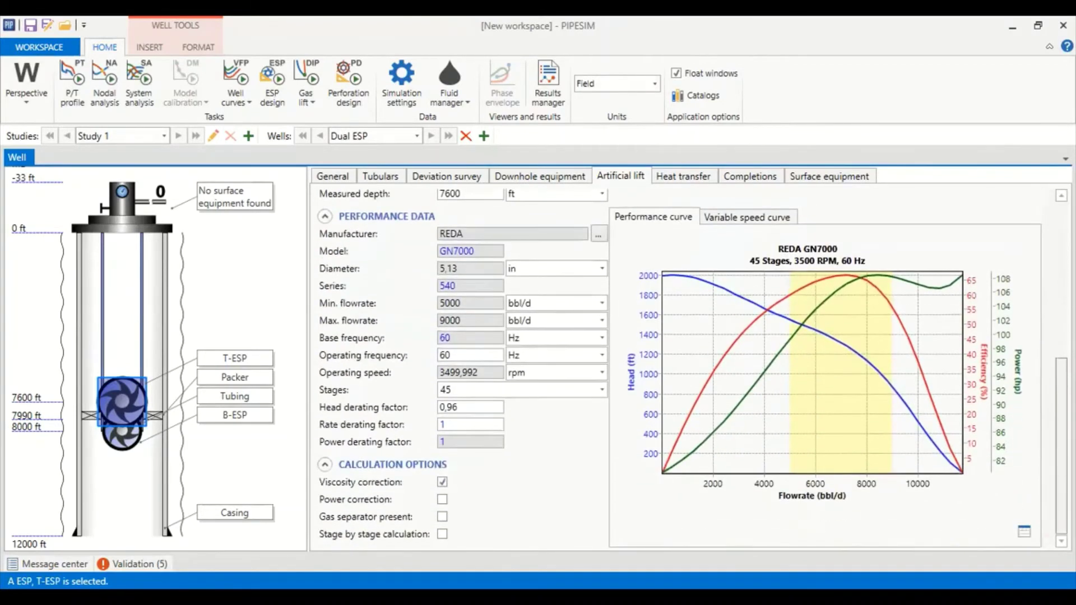
- Review T-ESP's performance data table and variable-speed head curves, then return to the chart
left_click(1026, 535)
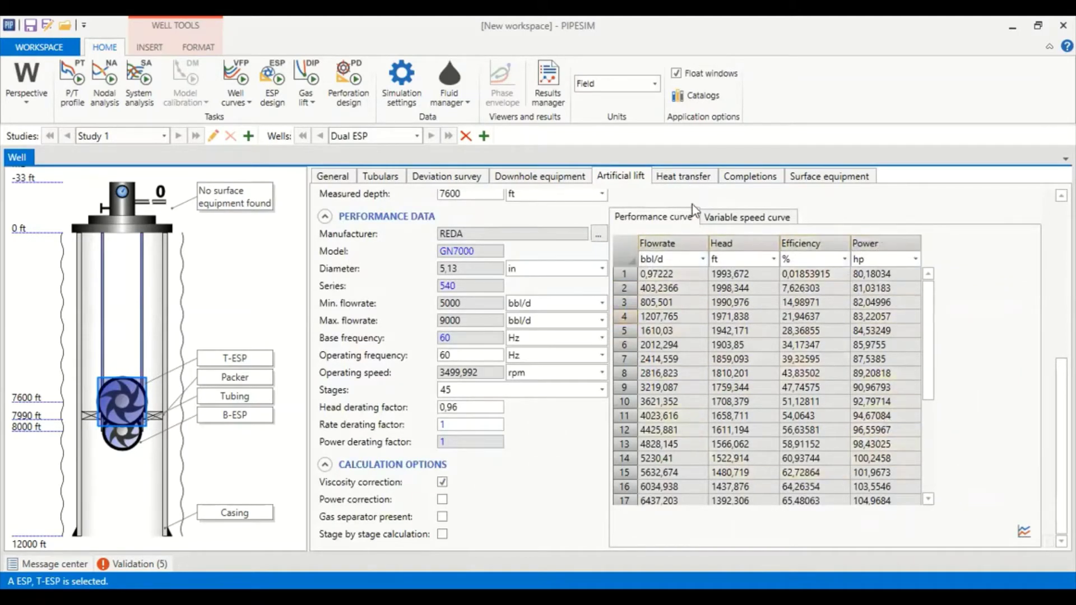
left_click(738, 219)
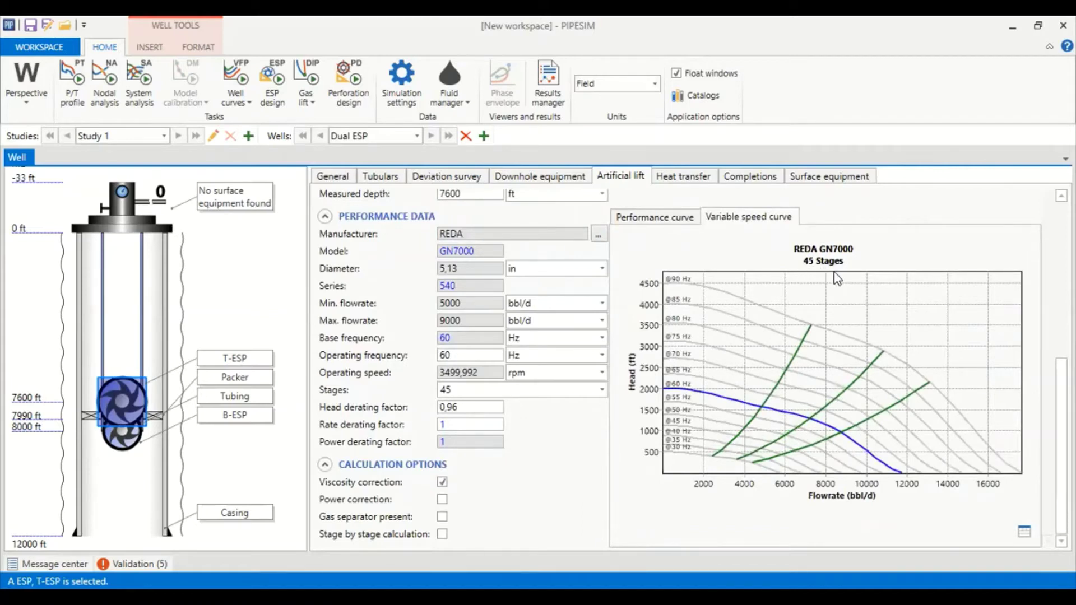
left_click(681, 220)
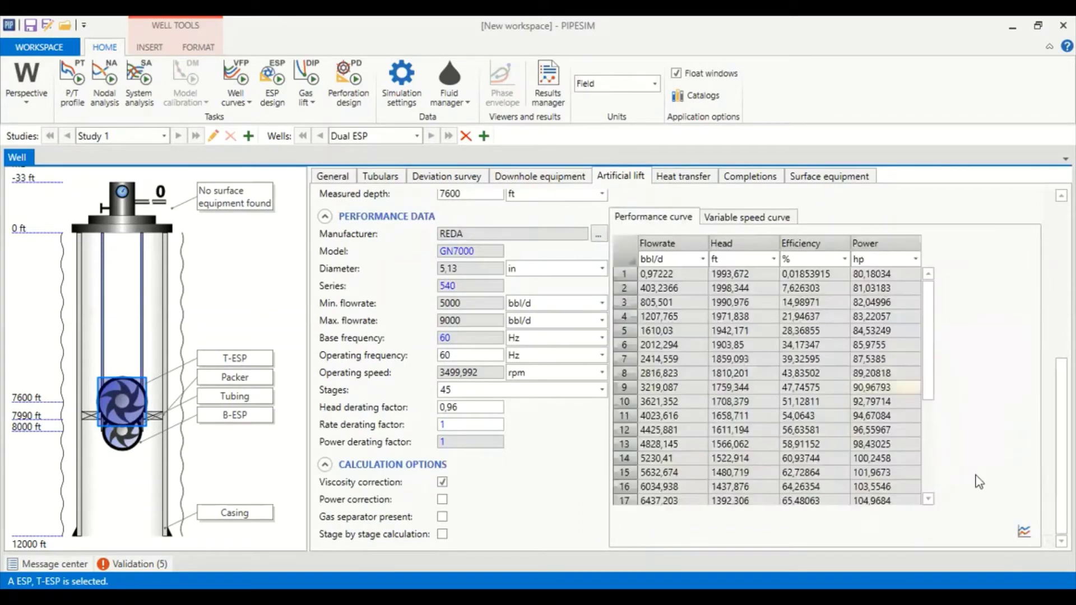
left_click(1019, 529)
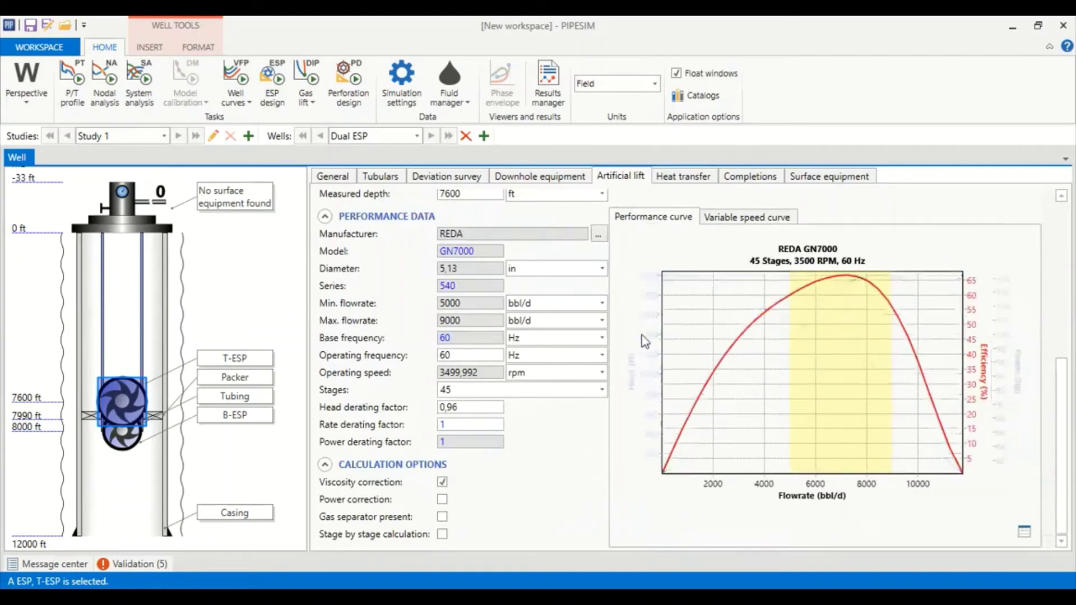
left_click_drag(1061, 449, 1061, 333)
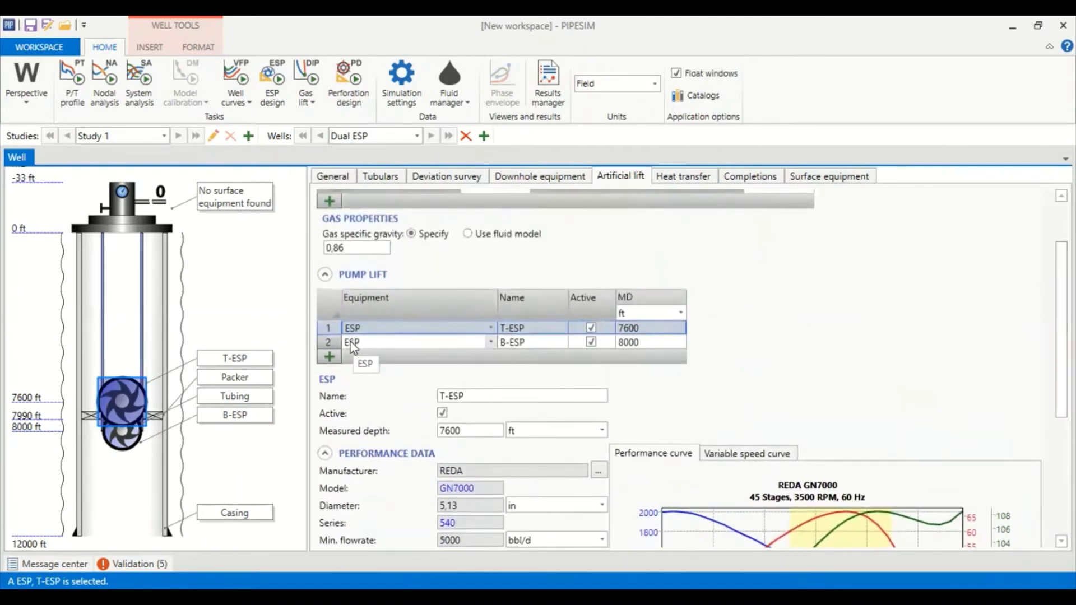
- Select B-ESP in the pump lift table, keeping ESP as equipment, and scroll to its performance data
left_click(436, 343)
left_click(839, 360)
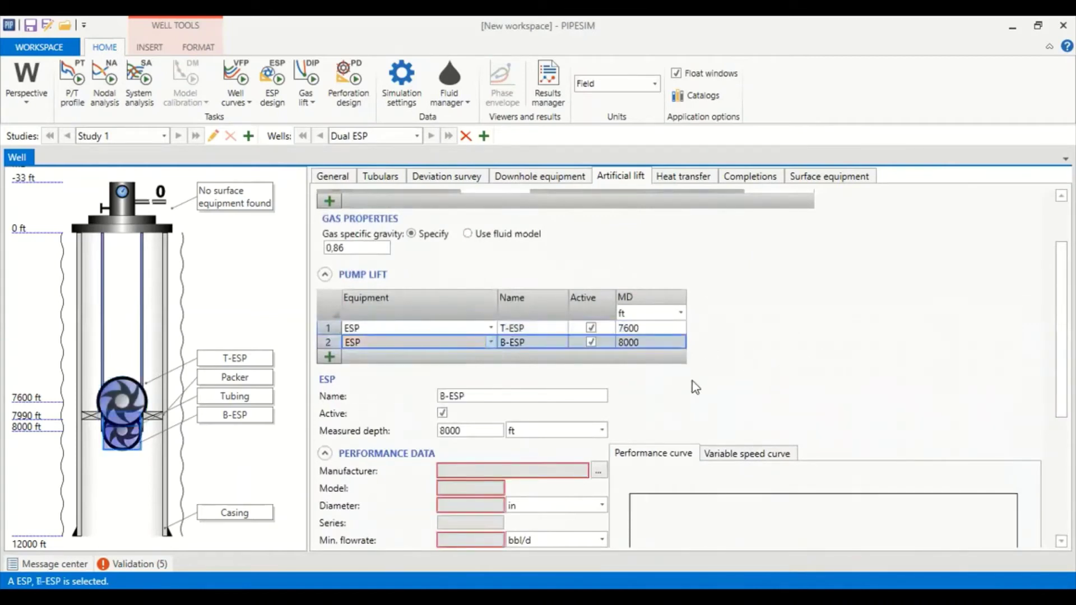
scroll(784, 391, "down", 3)
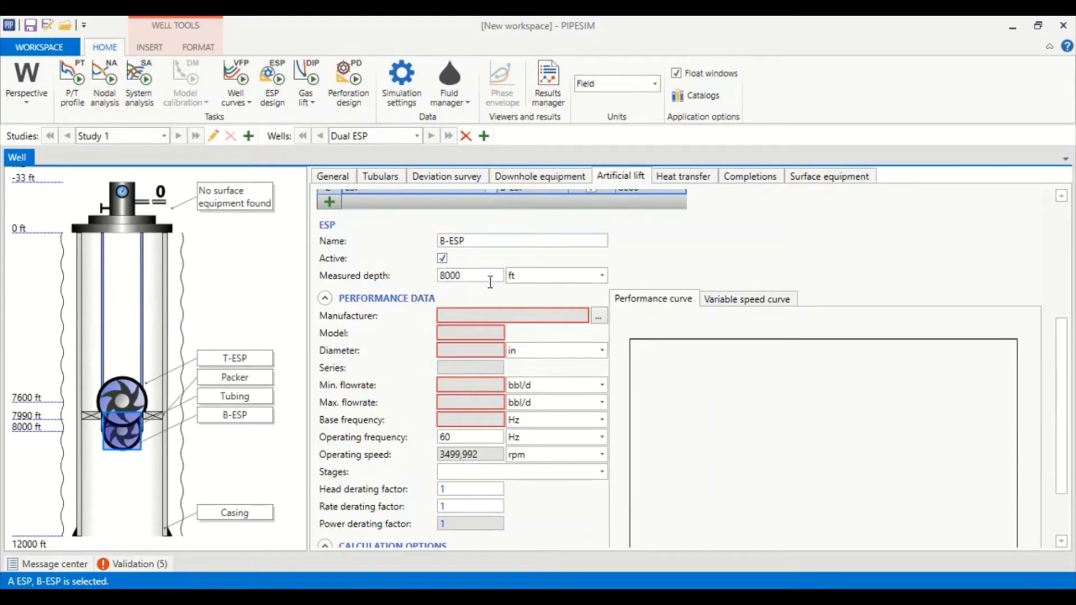
scroll(1042, 350, "down", 3)
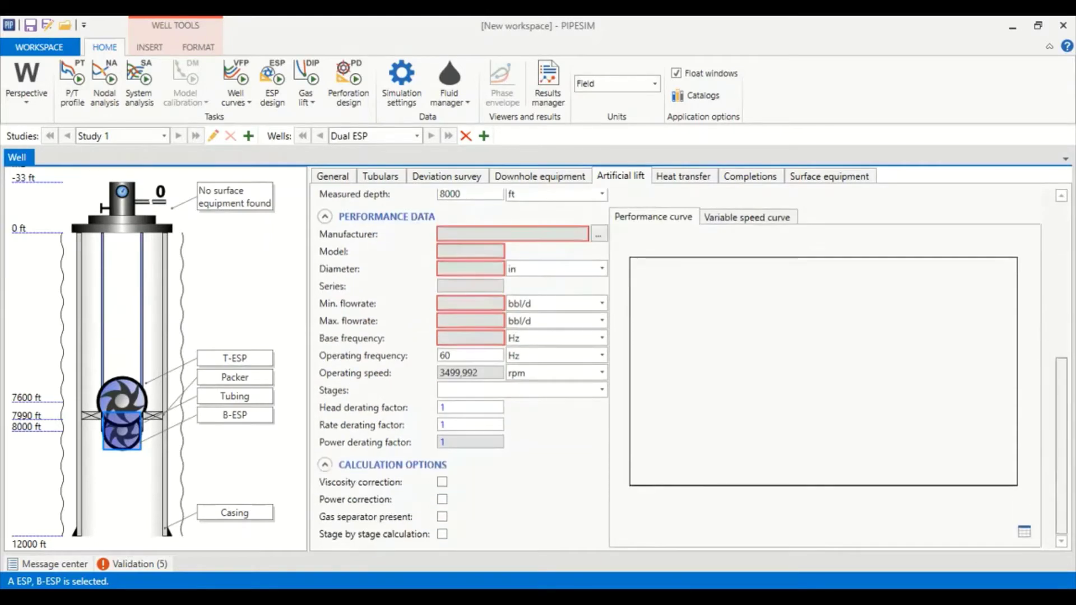
- Pick the REDA J7000N pump (675 series, 4500–9000 bbl/d) from the ESP catalog for B-ESP
left_click(600, 236)
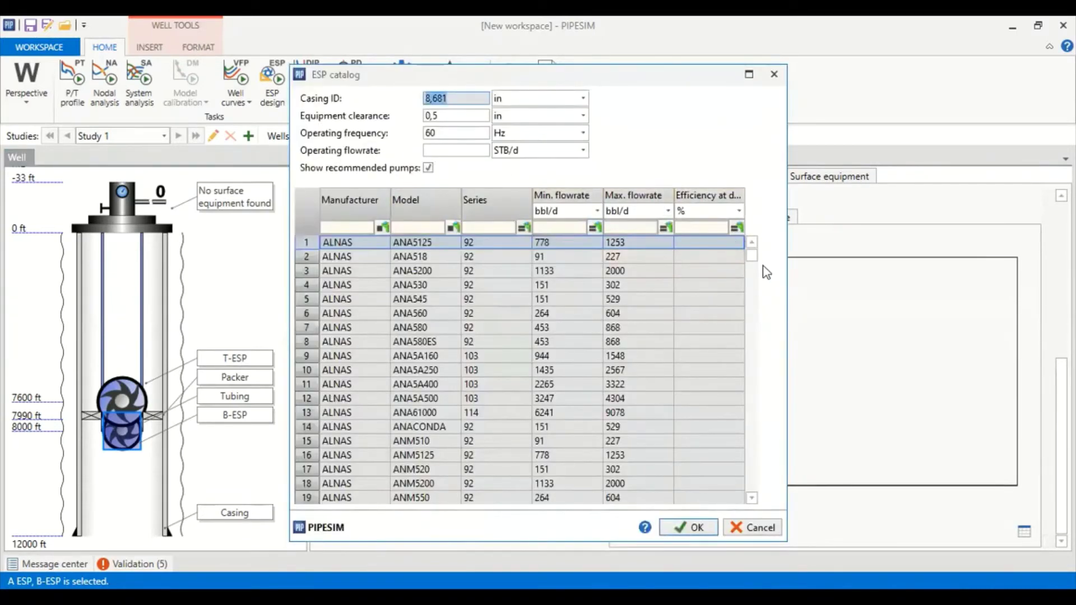
left_click_drag(754, 264, 661, 381)
scroll(651, 390, "down", 13)
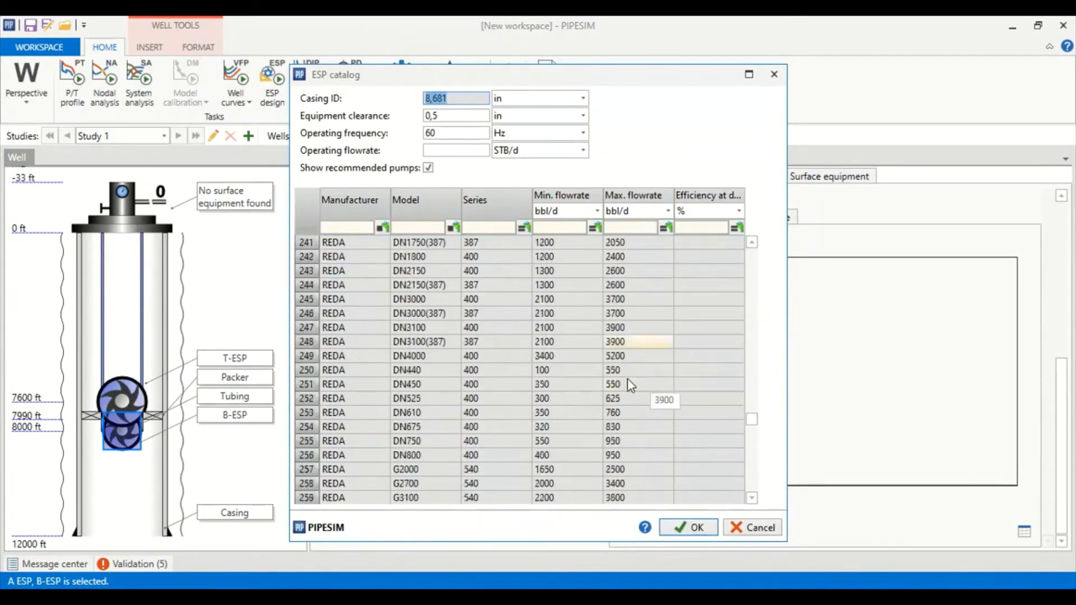
scroll(489, 363, "down", 2)
scroll(500, 366, "down", 4)
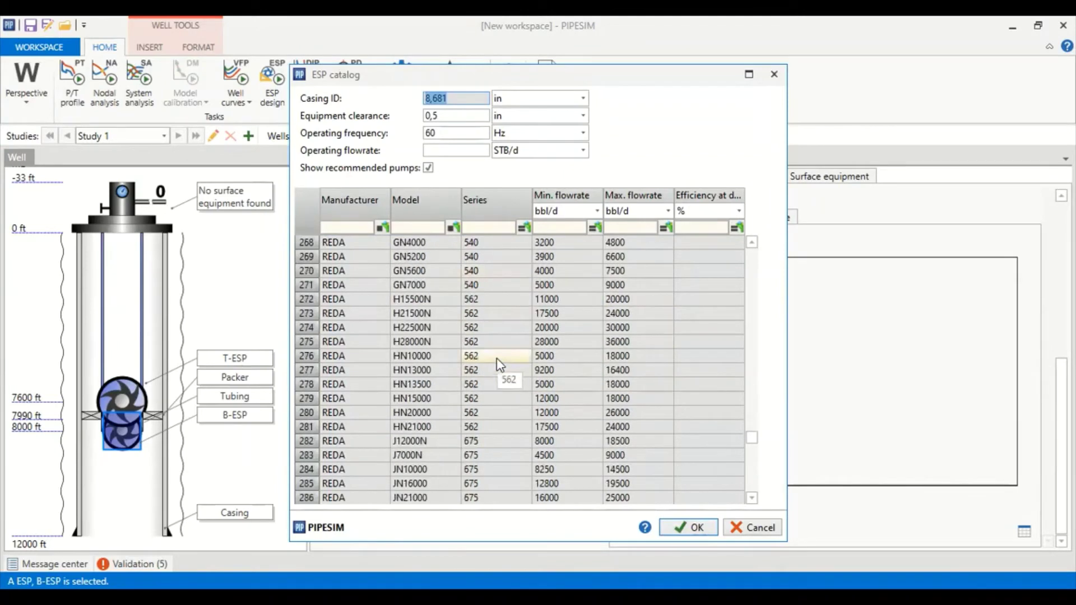
scroll(500, 364, "down", 2)
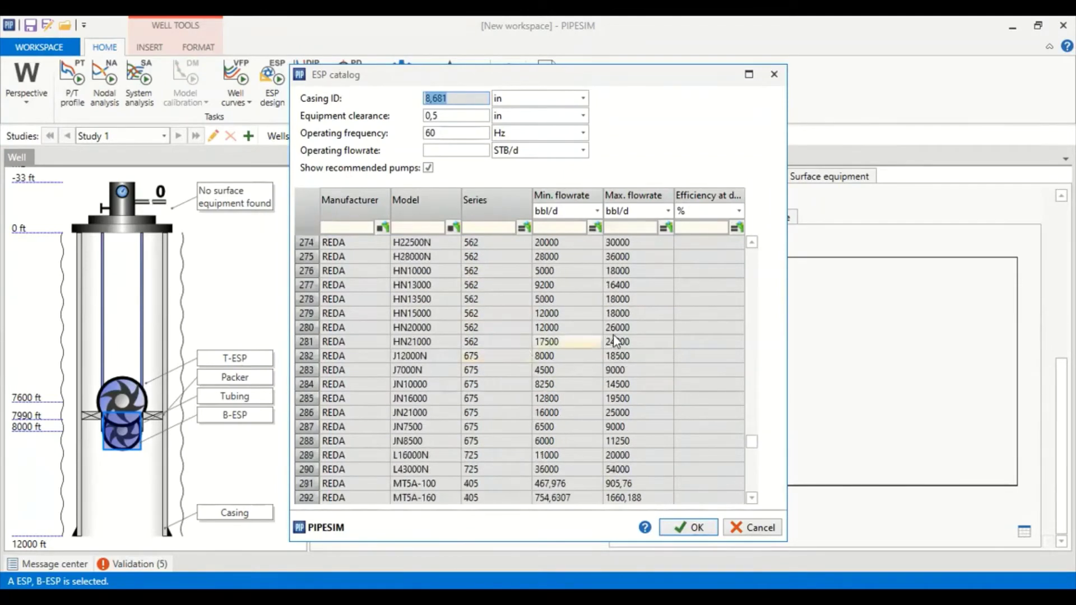
left_click(305, 371)
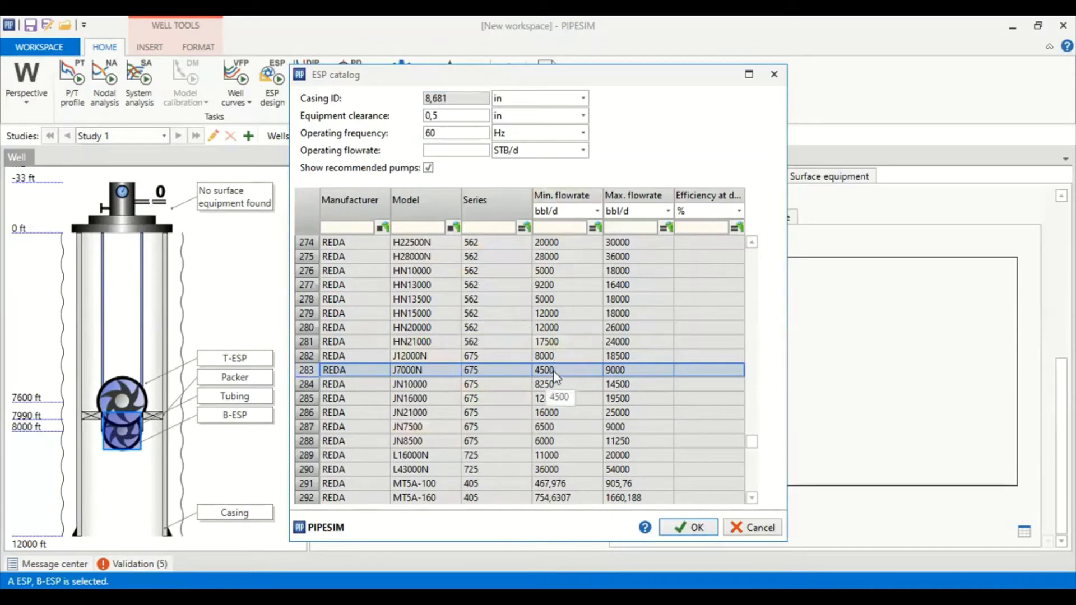
left_click(695, 531)
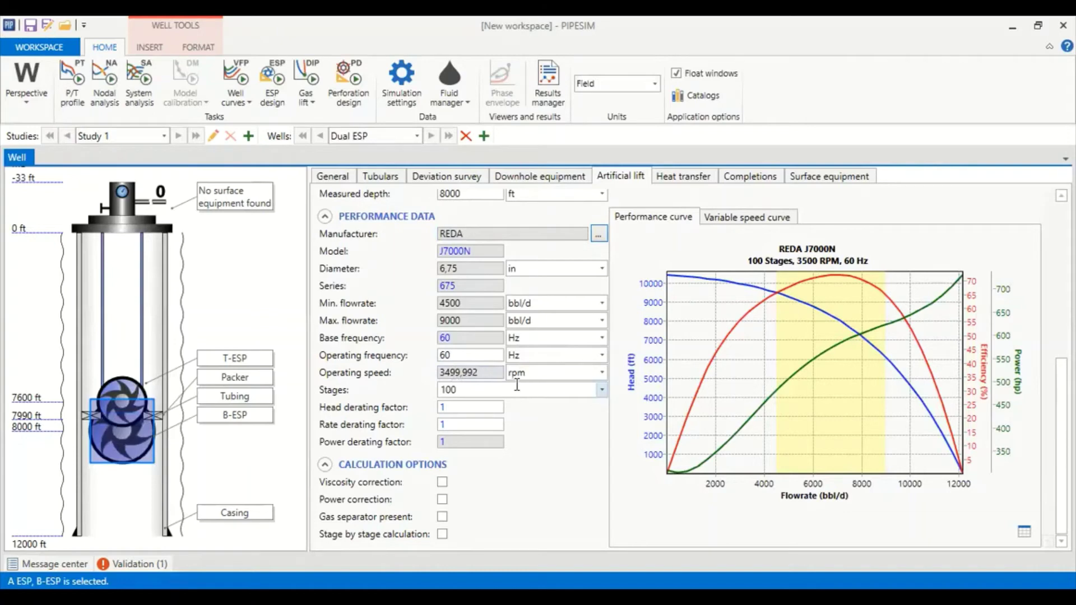
- Give B-ESP 40 stages, head derating factor 0,93 and viscosity correction, checking the variable speed curves
double_click(446, 390)
type("40")
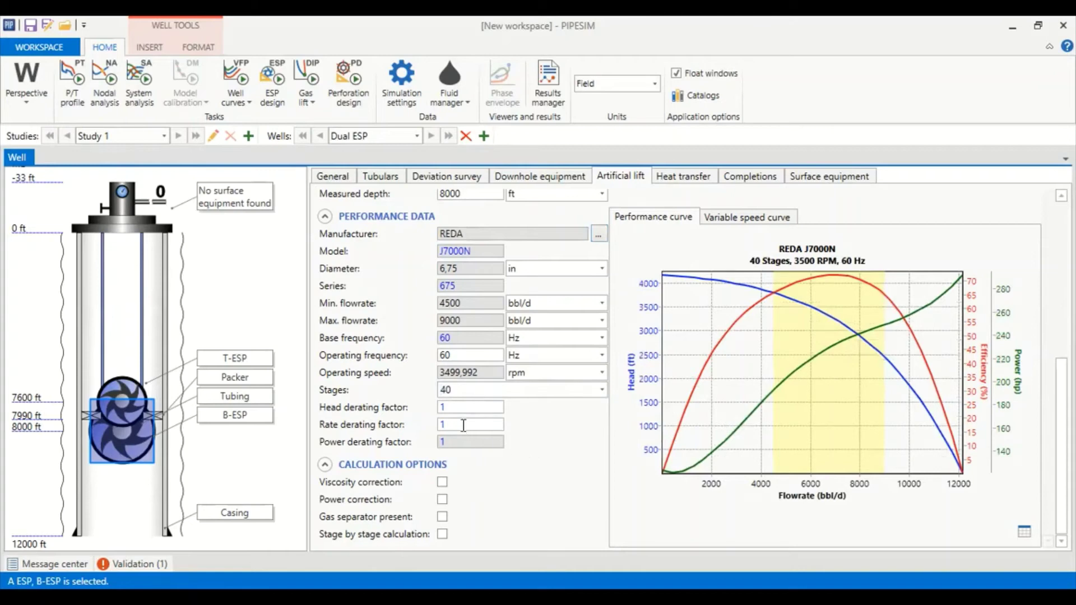
key("Tab")
type("0")
left_click(782, 437)
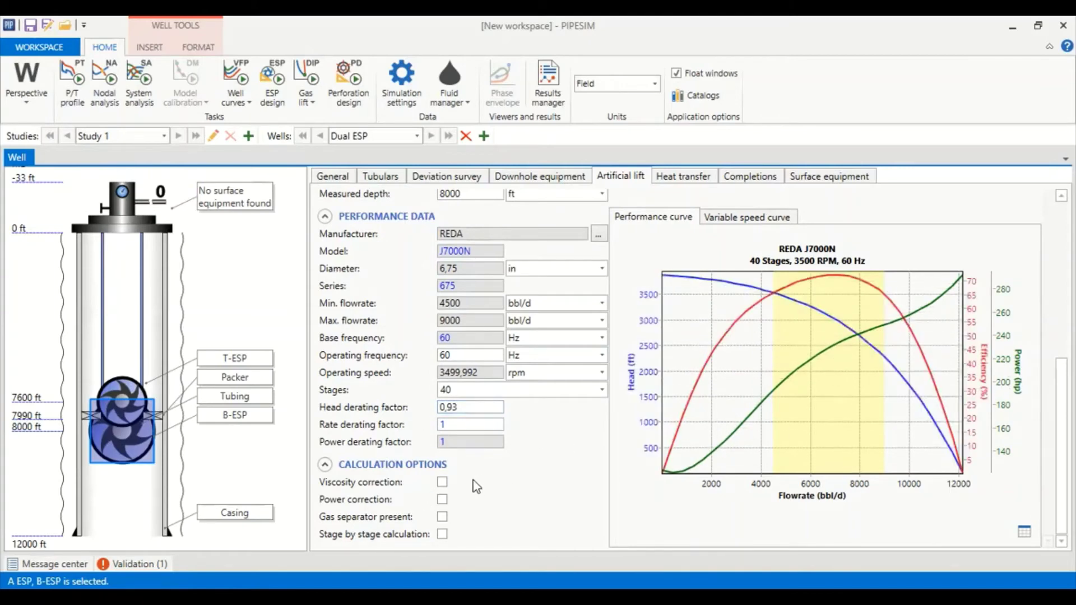
left_click(442, 482)
left_click(748, 221)
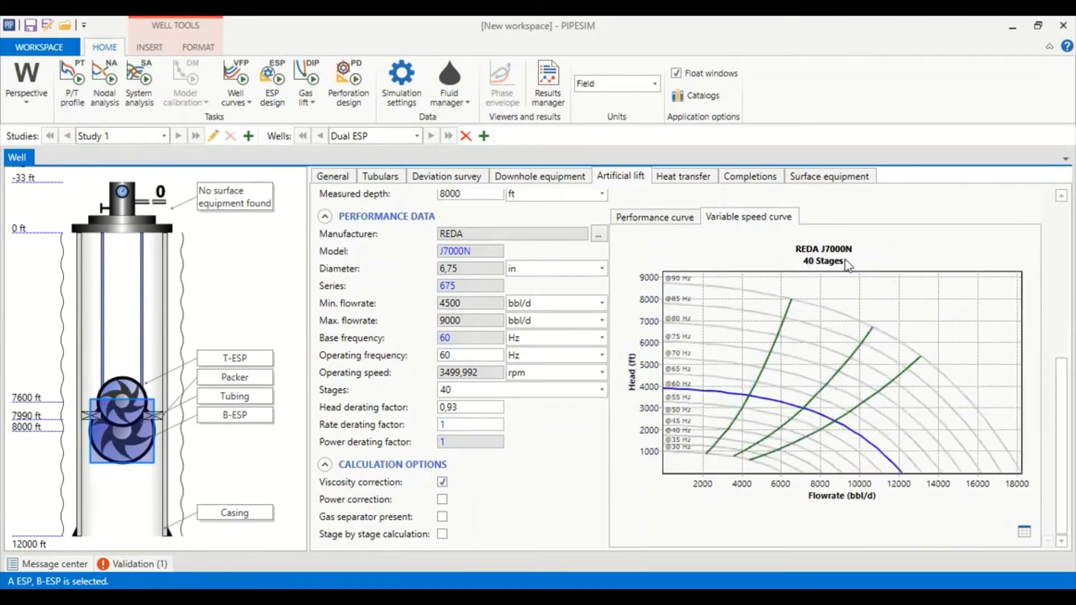
left_click(686, 223)
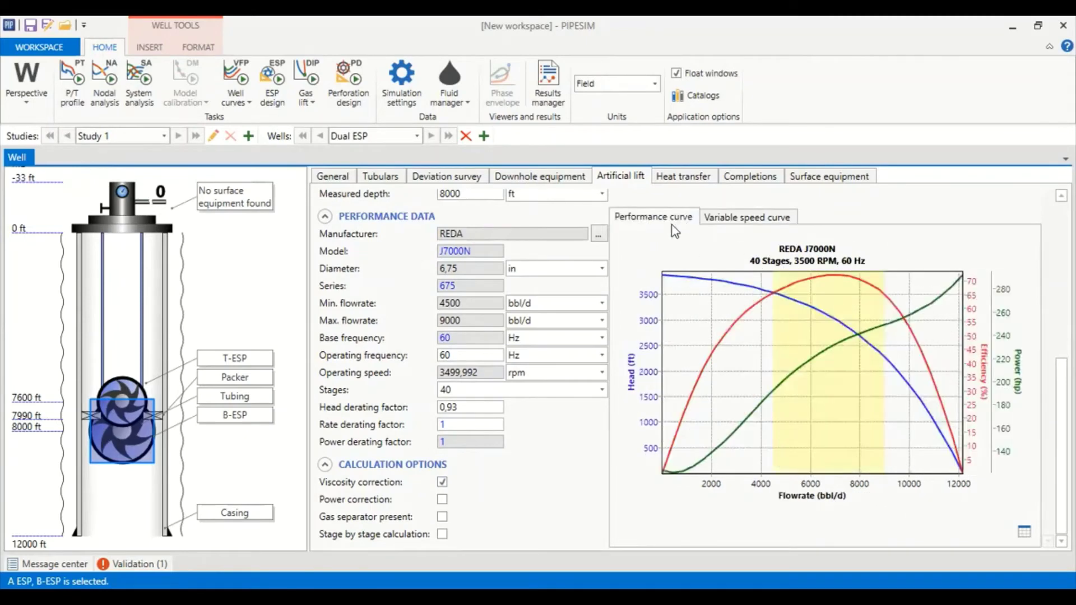
- Switch U value and ambient temperature to Multiple and add the 0 ft, 60 degF, U 2 point
left_click(678, 176)
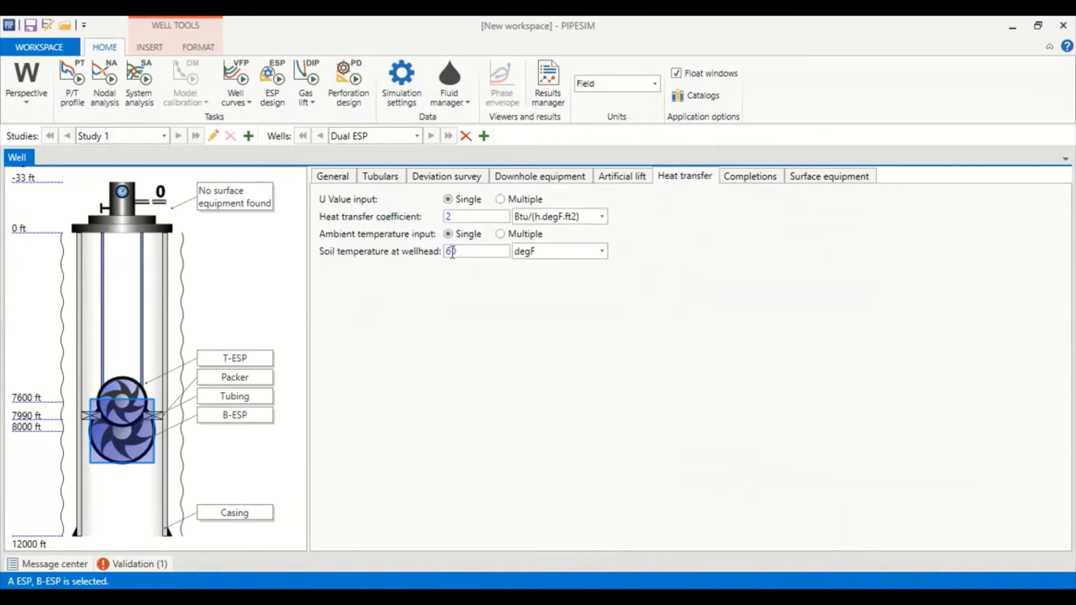
left_click(512, 199)
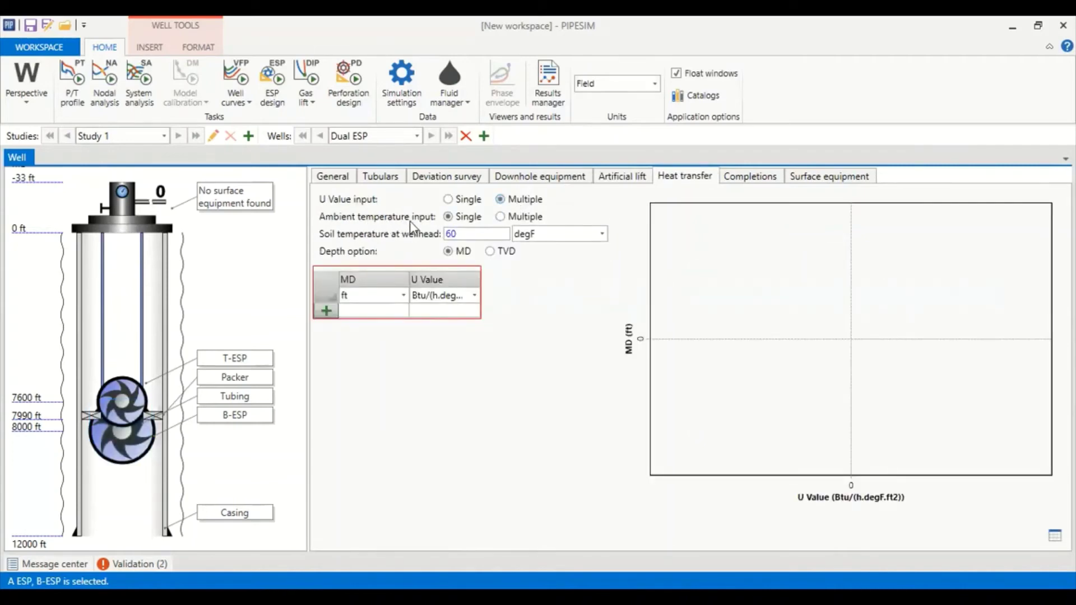
left_click(512, 218)
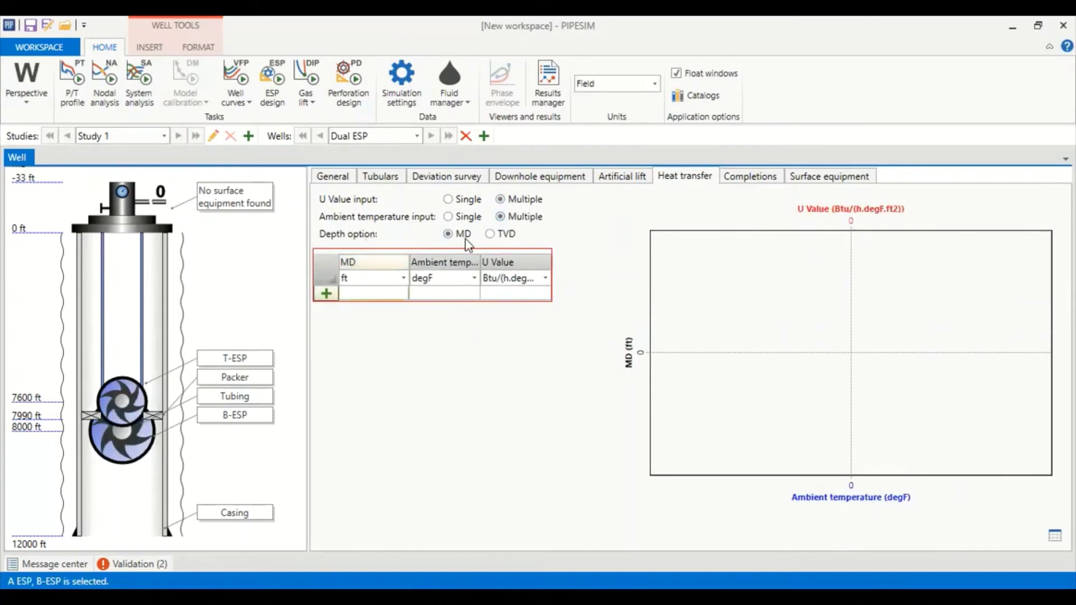
left_click(370, 294)
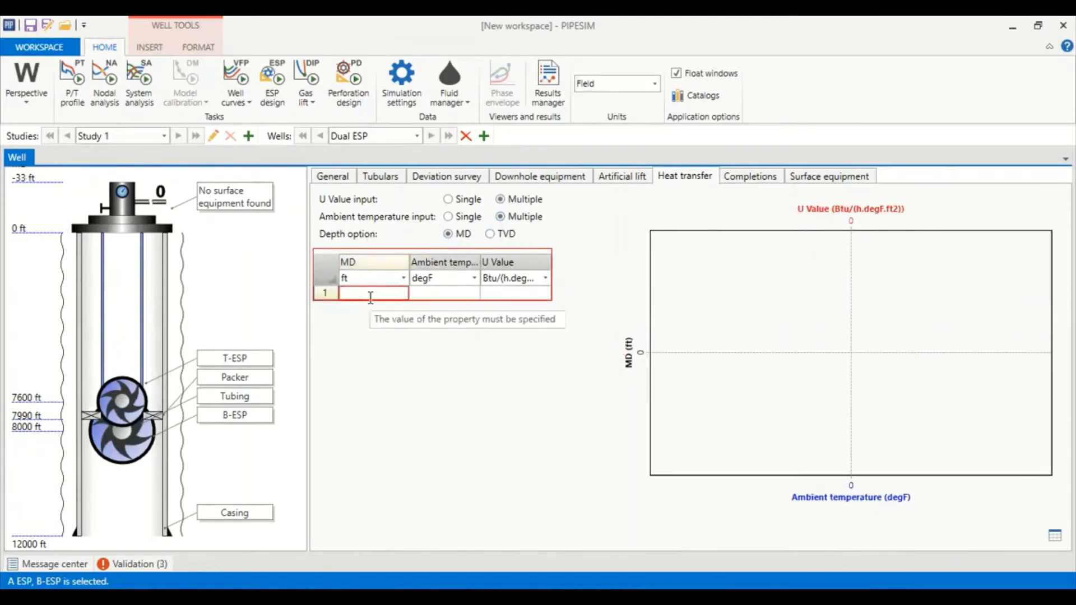
type("0")
left_click(460, 296)
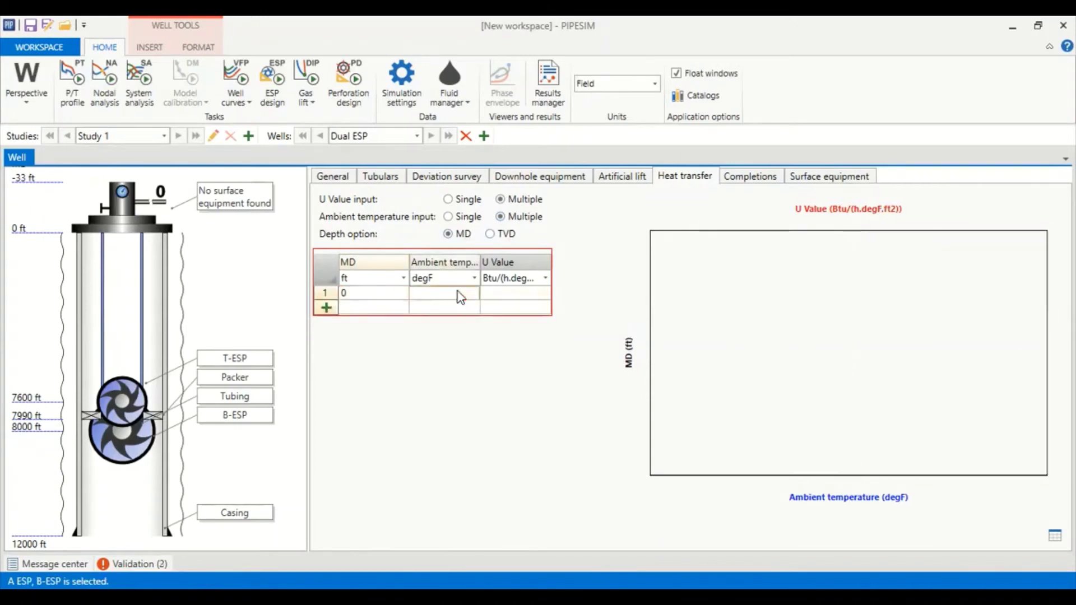
type("60")
left_click(511, 297)
type("2")
left_click(389, 315)
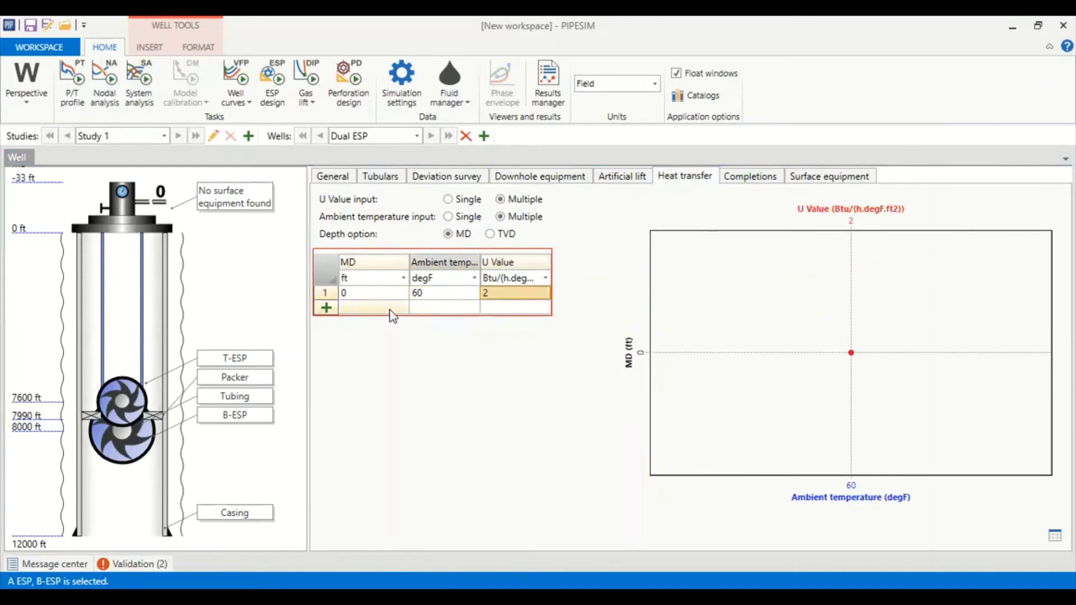
- Add the second heat transfer point: 11600 ft MD, 210 degF, U value 2
left_click(390, 309)
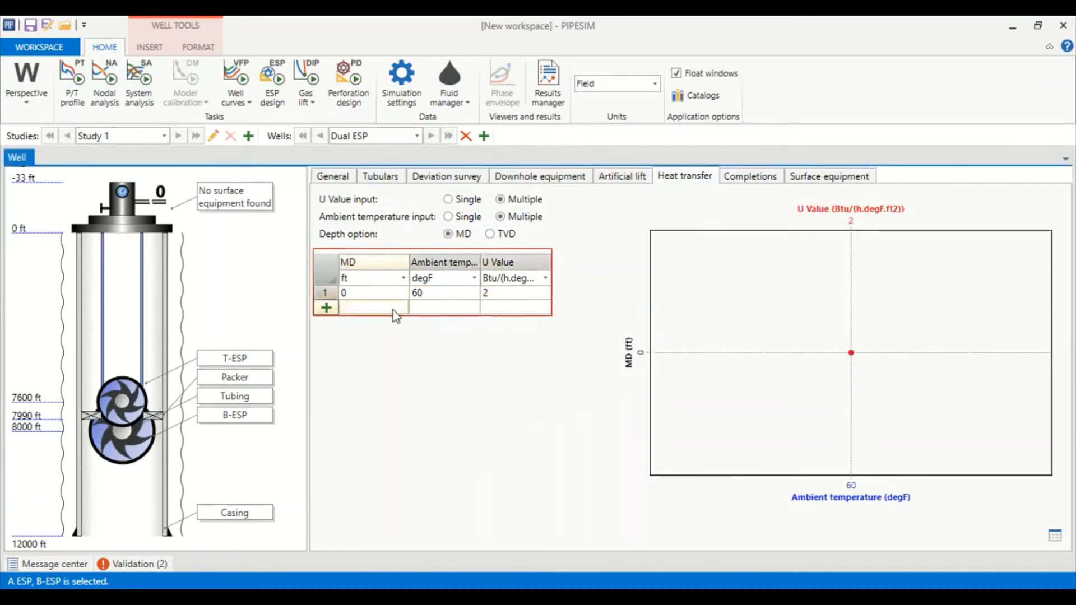
left_click(392, 310)
type("11")
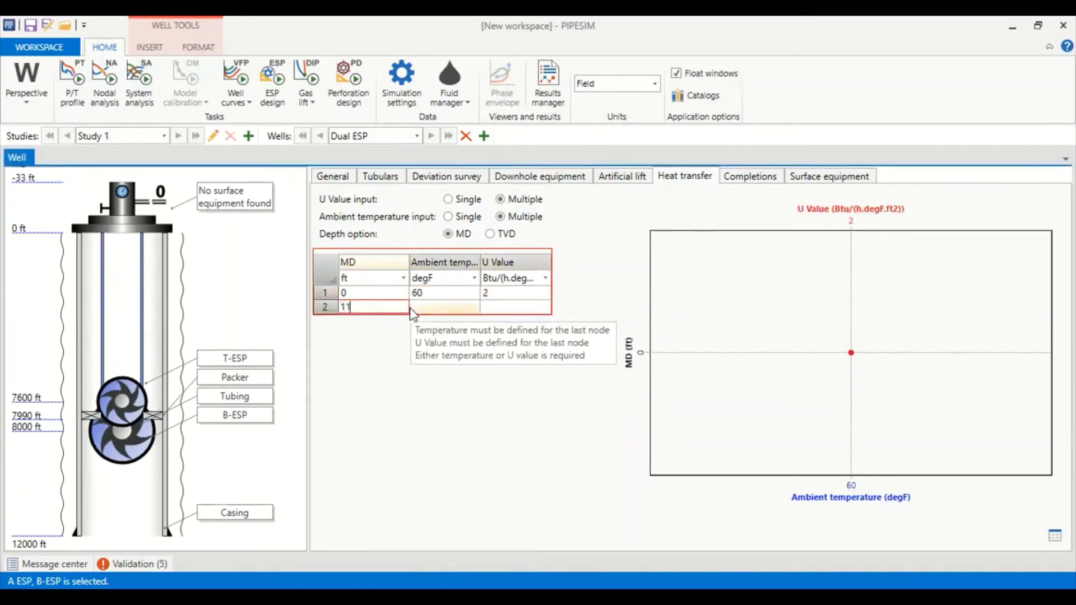
type("600")
left_click(442, 311)
type("210")
left_click(498, 311)
type("2")
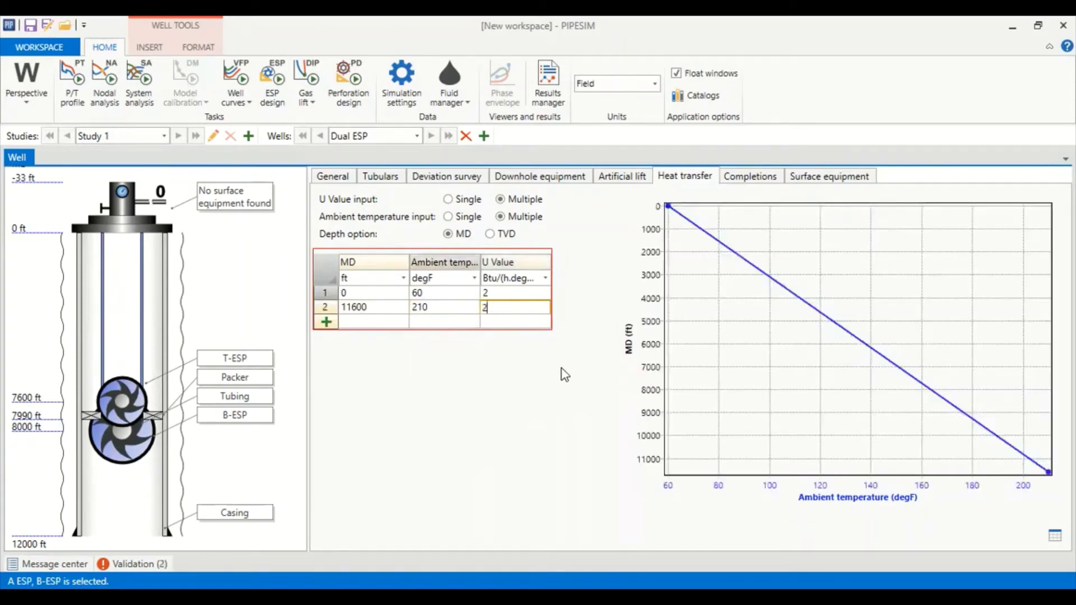
left_click(399, 329)
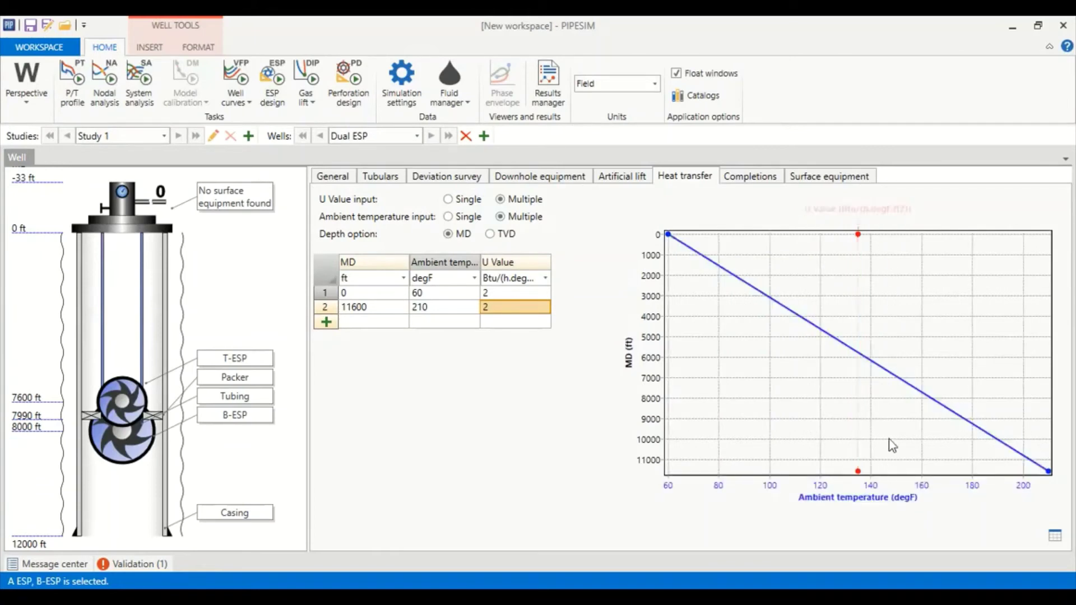
- Add a perforation completion named 'Completion' at 11600 ft middle MD and list the IPR models
left_click(744, 174)
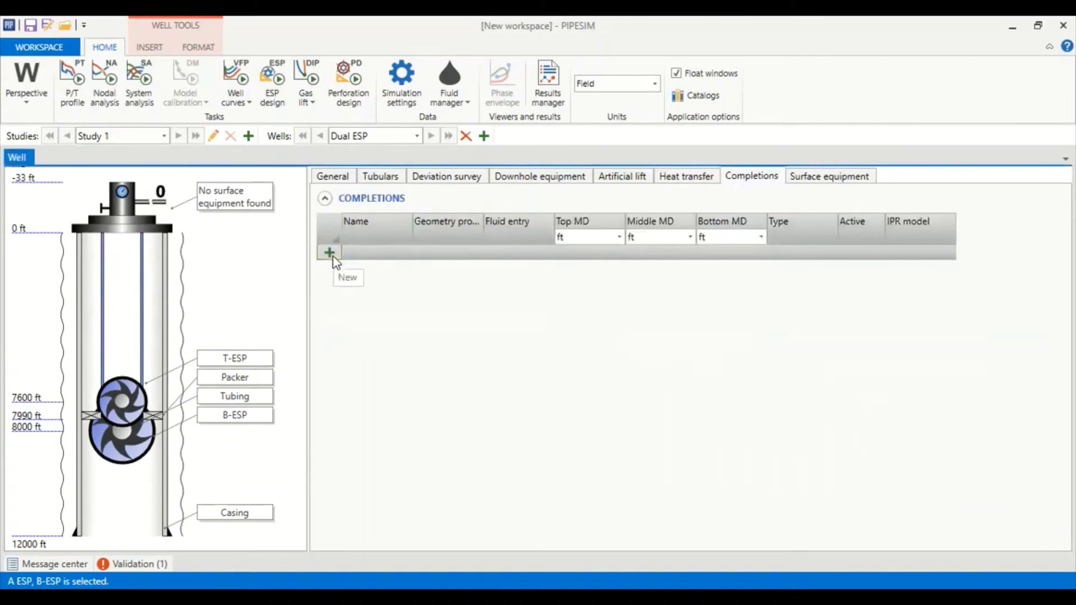
left_click(357, 256)
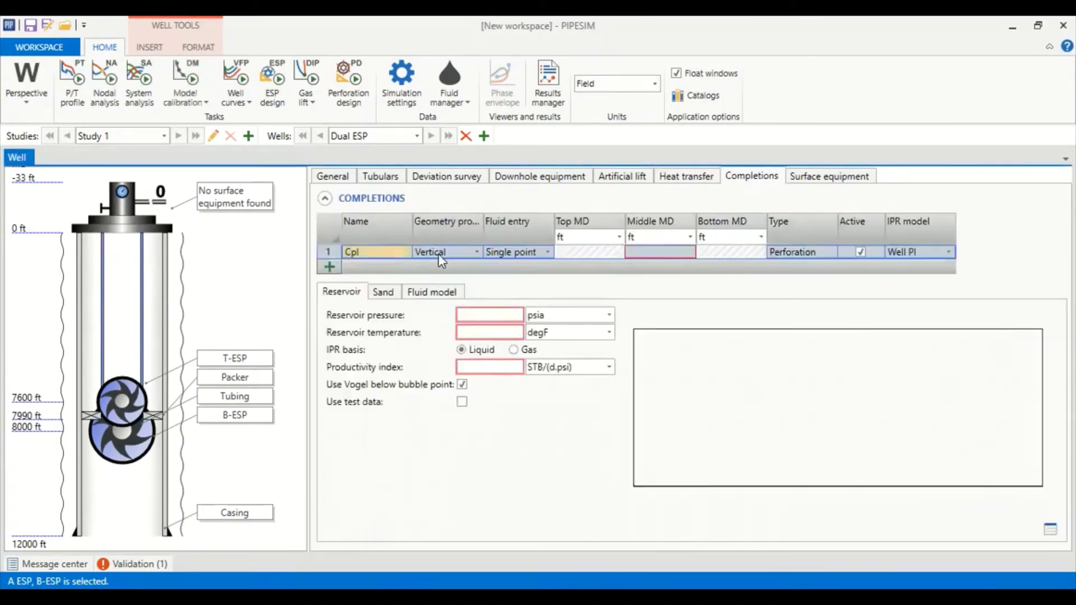
left_click(385, 250)
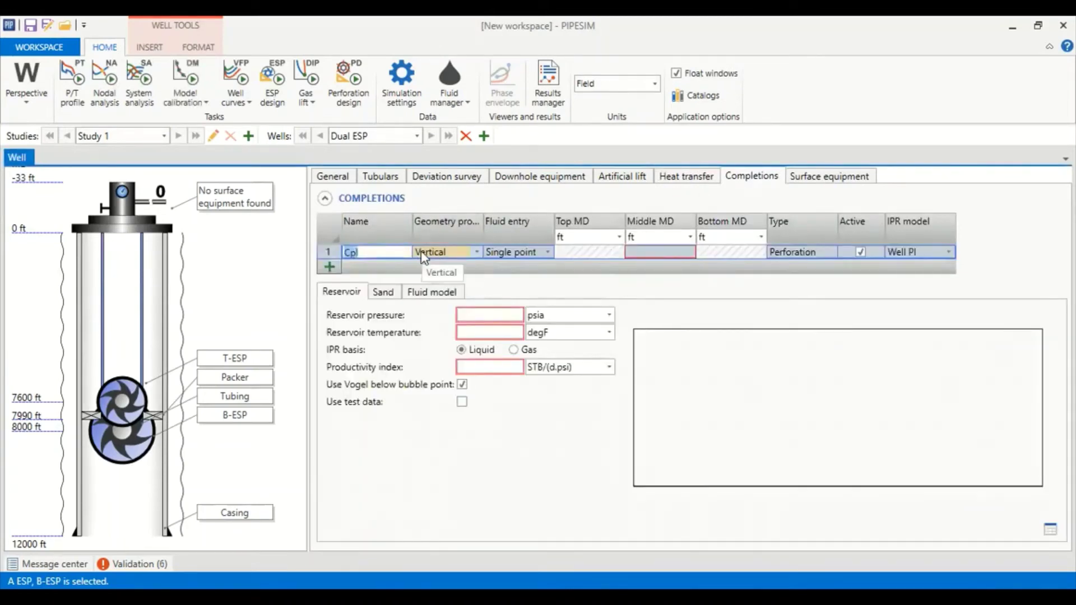
type("Completion")
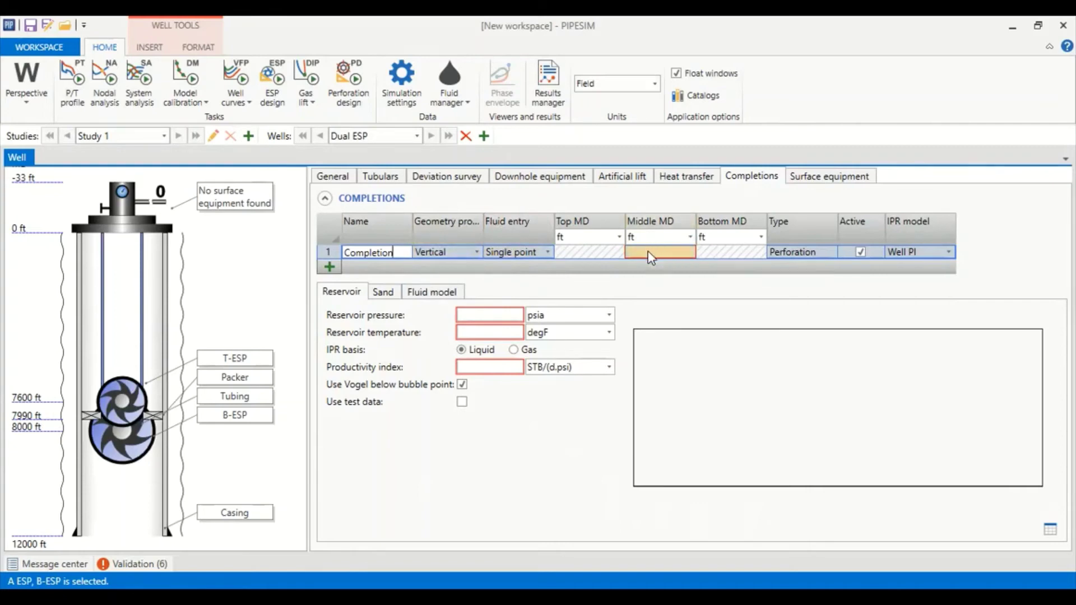
left_click(675, 251)
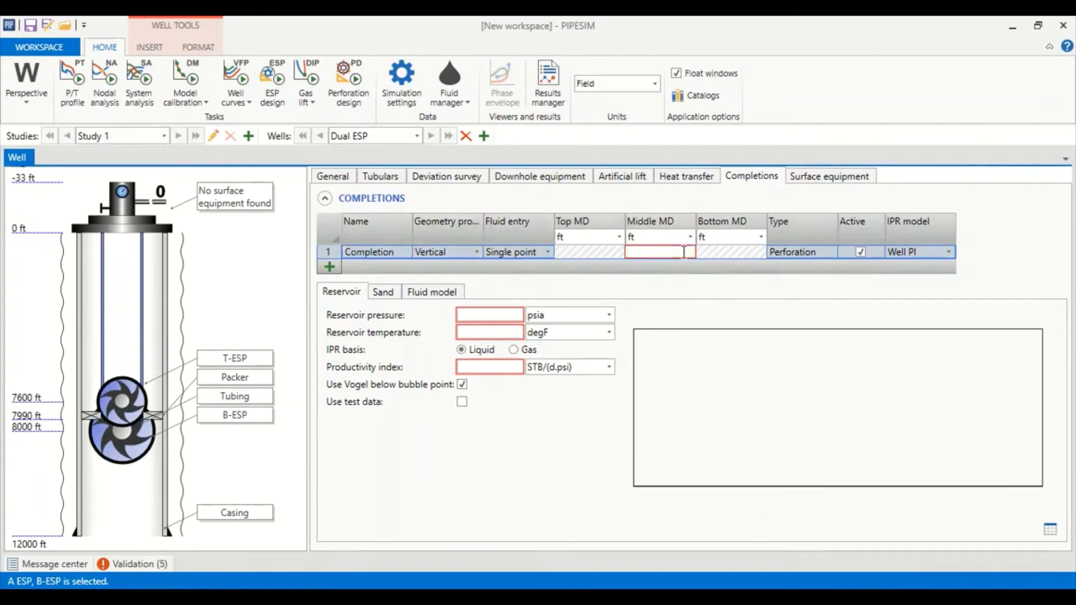
type("11600")
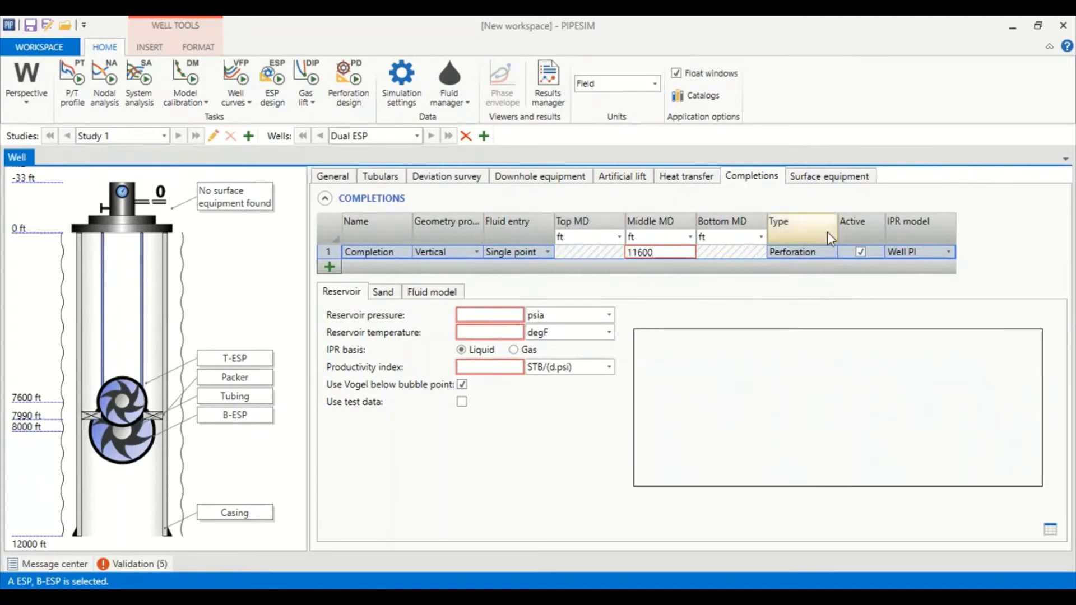
left_click(930, 250)
left_click(931, 252)
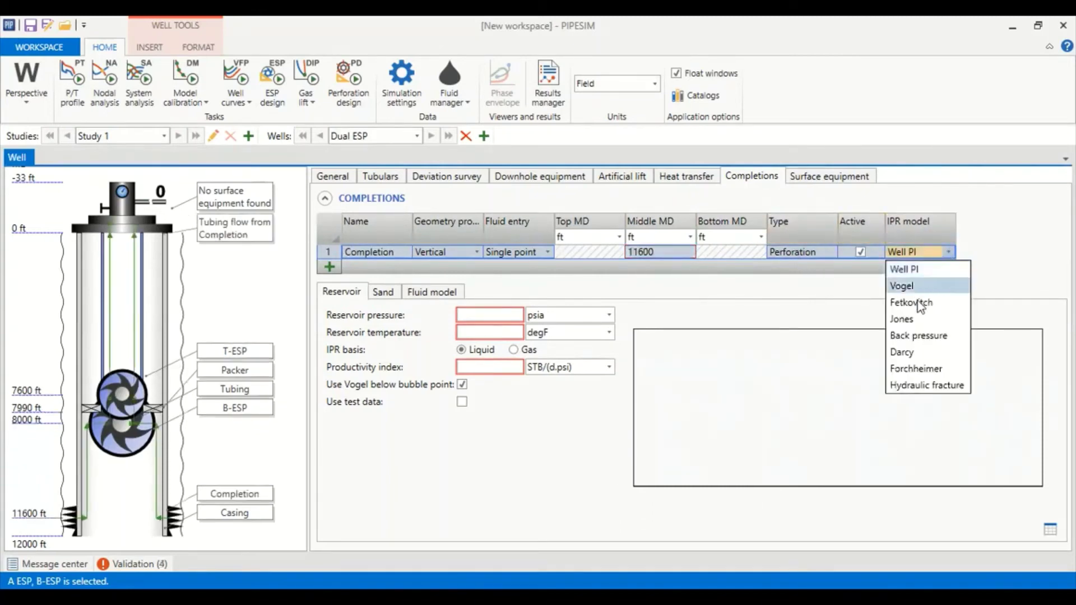
- Choose the Darcy IPR with reservoir pressure 2260 psia and temperature 210 degF
left_click(903, 352)
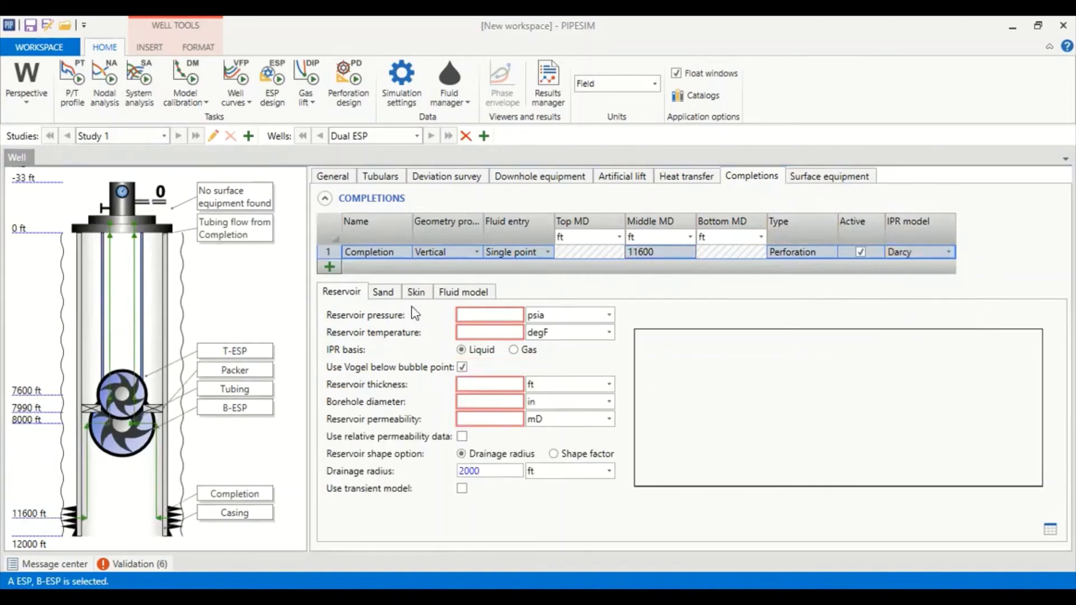
left_click(483, 317)
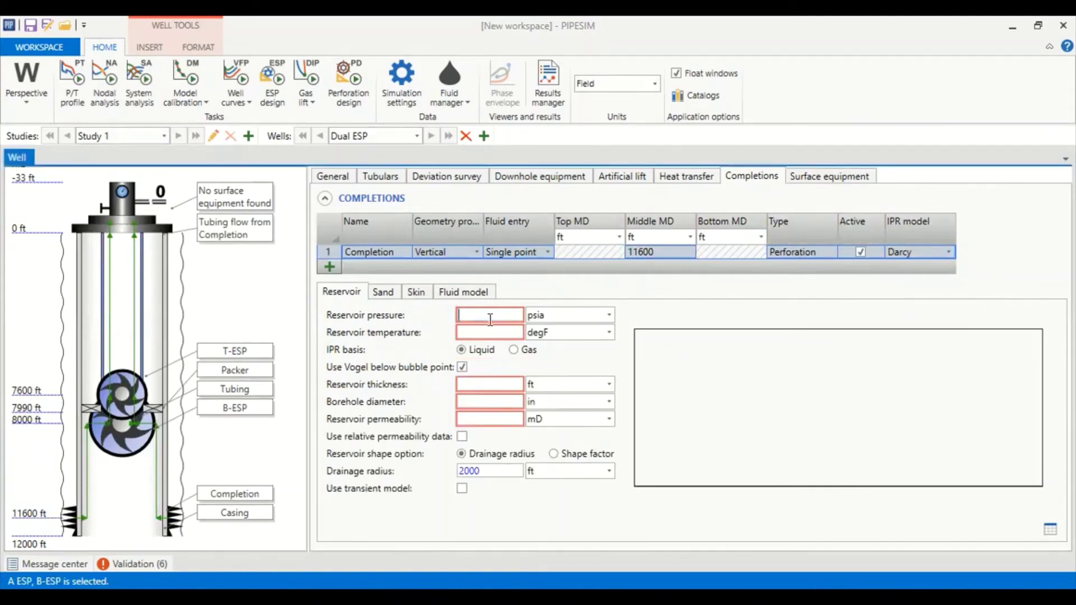
type("2260")
key("Tab")
type("210")
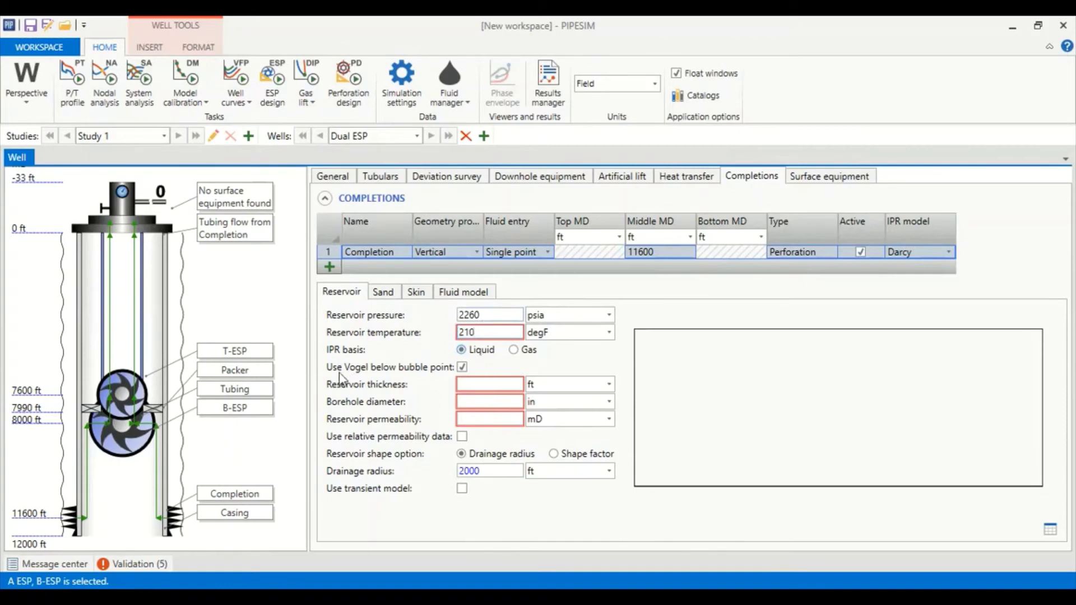
left_click(472, 386)
- Enter 68 ft thickness, 10,875 in borehole diameter and 187 mD permeability
type("68")
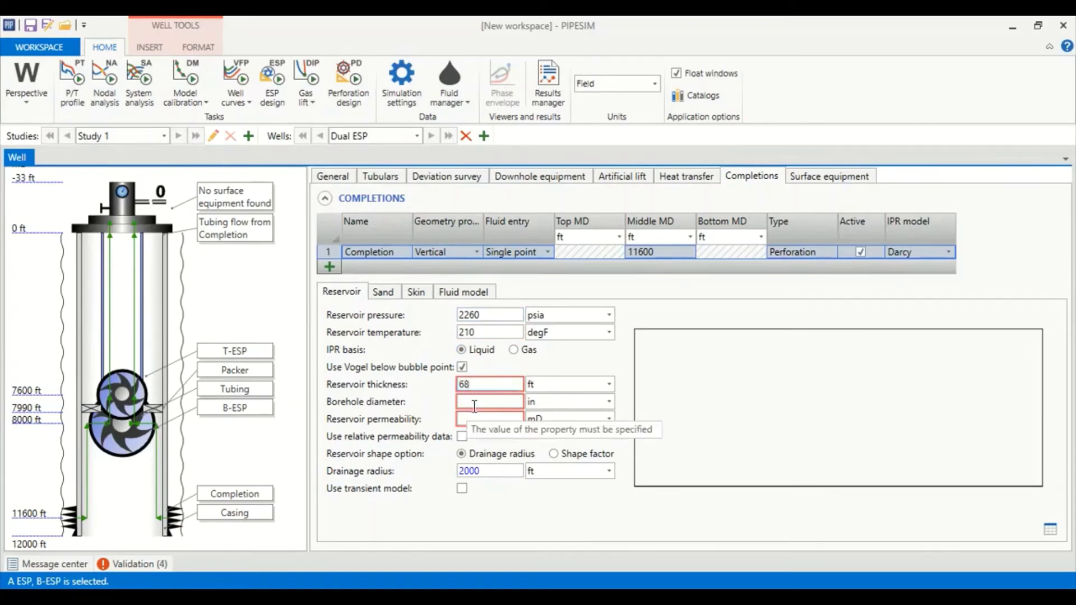
left_click(476, 404)
type("10")
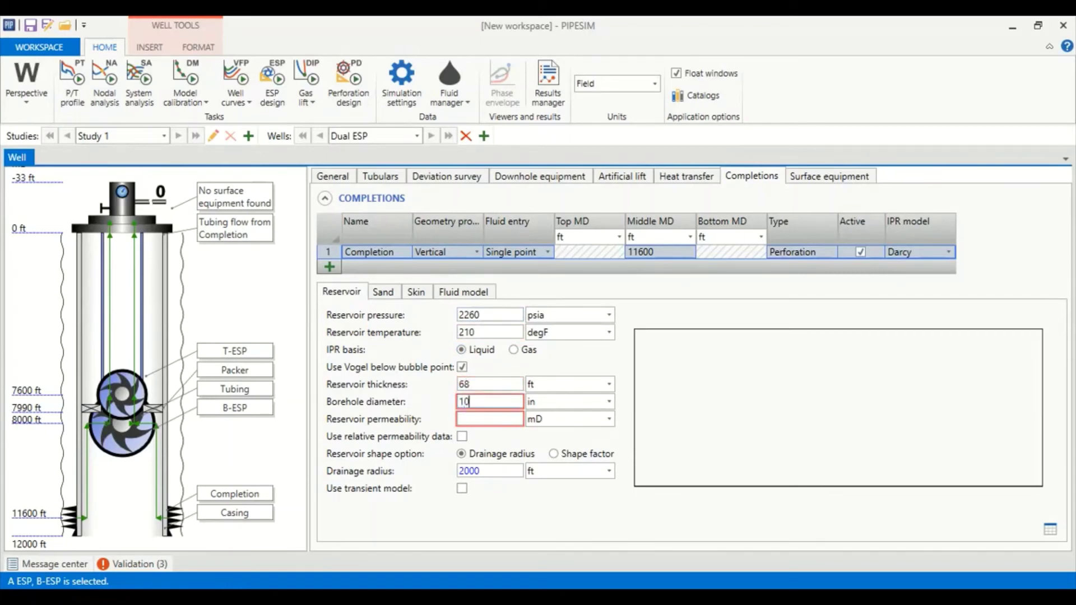
type(",875")
key("Tab")
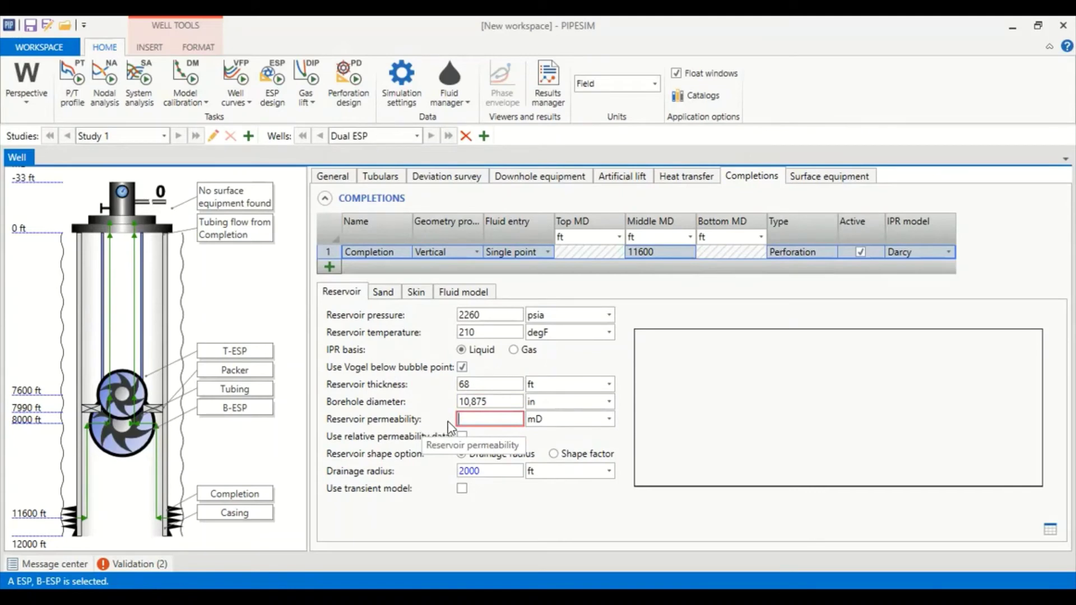
type("187")
key("Tab")
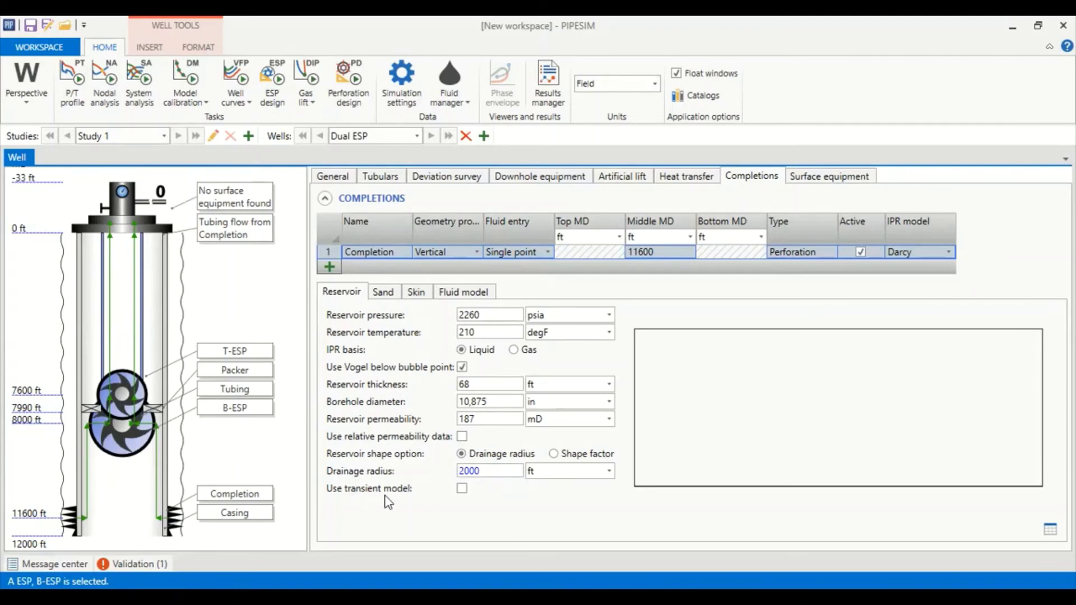
- Enable the transient model with 12 hr time, 18% porosity and 0.00078 1/psi compressibility
left_click(459, 490)
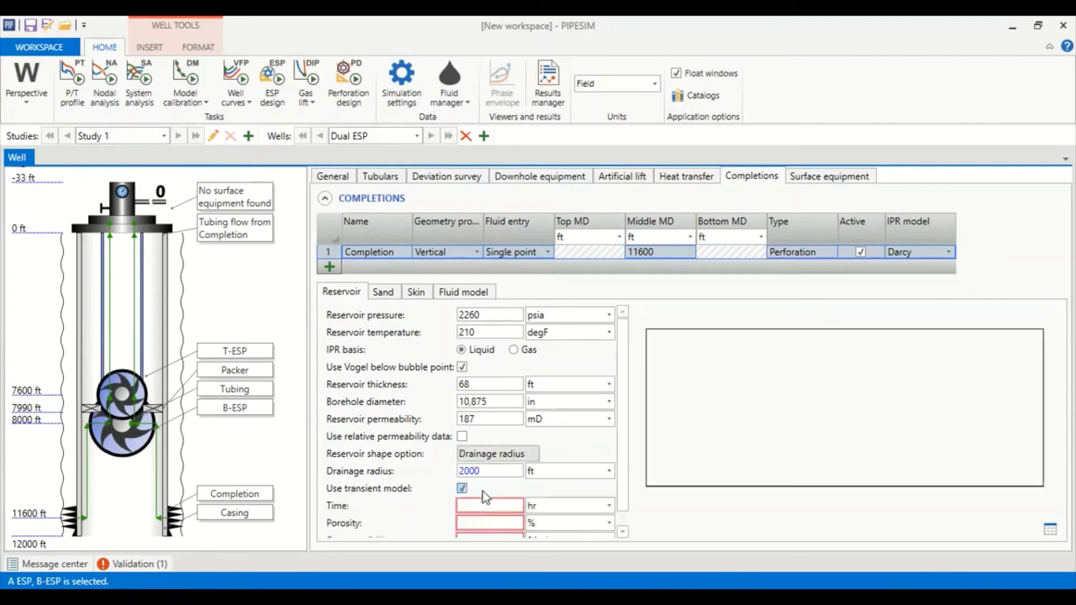
scroll(392, 502, "down", 1)
left_click(481, 489)
type("12")
left_click(503, 506)
type("18")
left_click(501, 526)
type("0.00078")
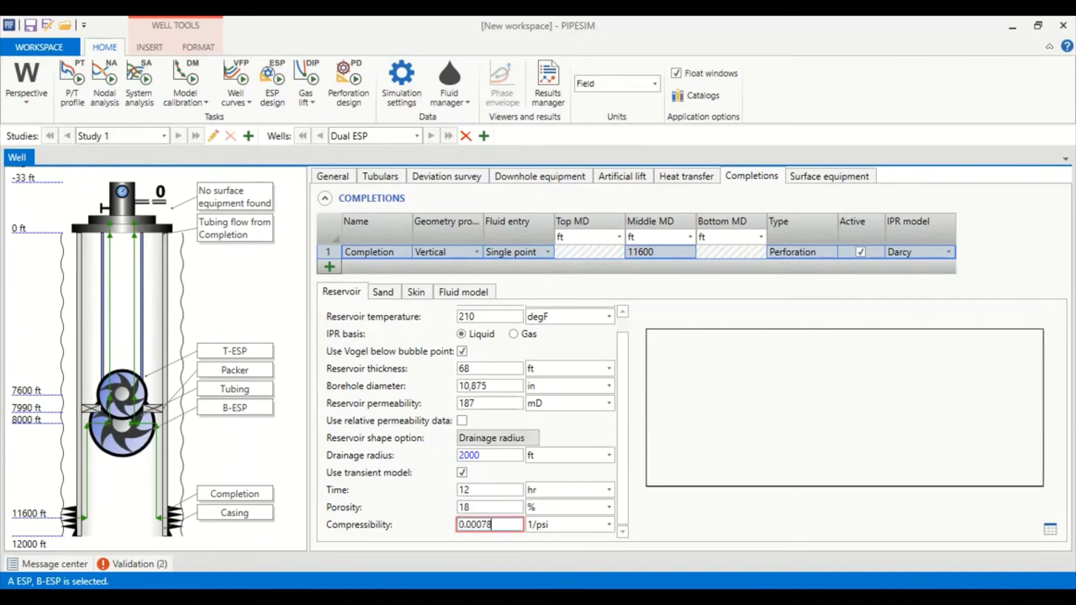
key("ctrl+a")
type("78")
- Restore the compressibility to 0.00078 and bring up the completion's Skin settings
scroll(630, 386, "up", 1)
key("Escape")
scroll(620, 341, "up", 1)
left_click_drag(617, 335, 626, 421)
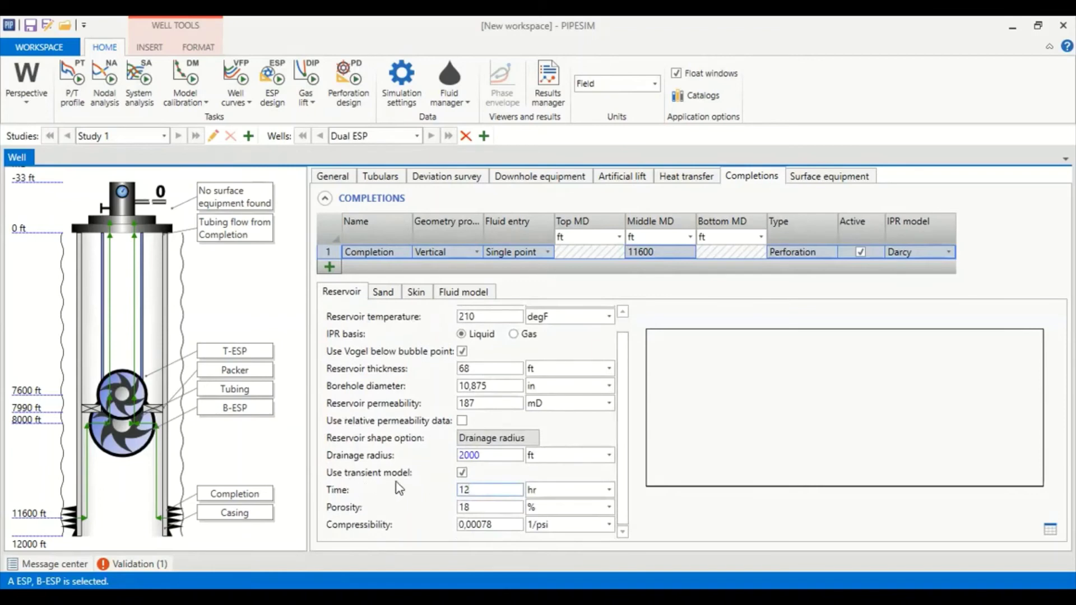
scroll(622, 331, "up", 1)
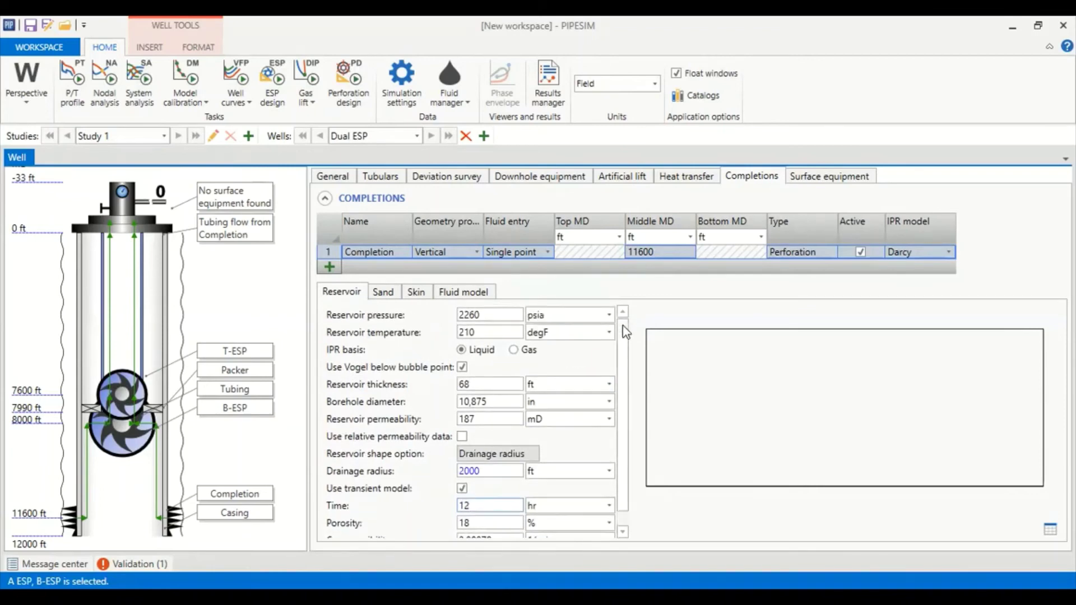
left_click_drag(617, 334, 619, 385)
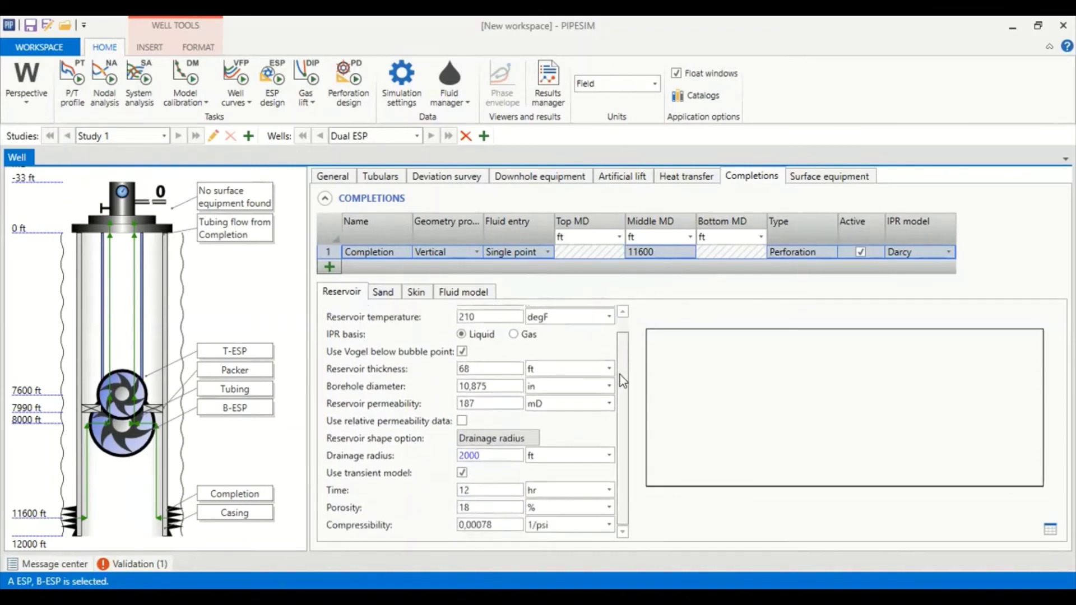
left_click(426, 296)
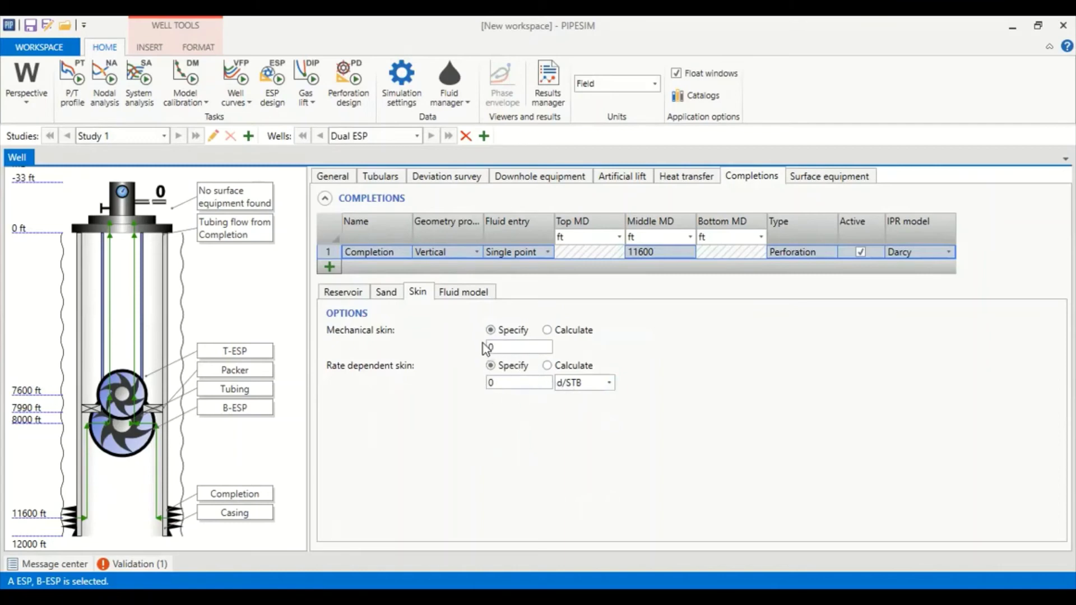
- Create the new black-oil fluid BOFluid without a template, with 70% watercut and GOR 892 SCF/STB
left_click(466, 292)
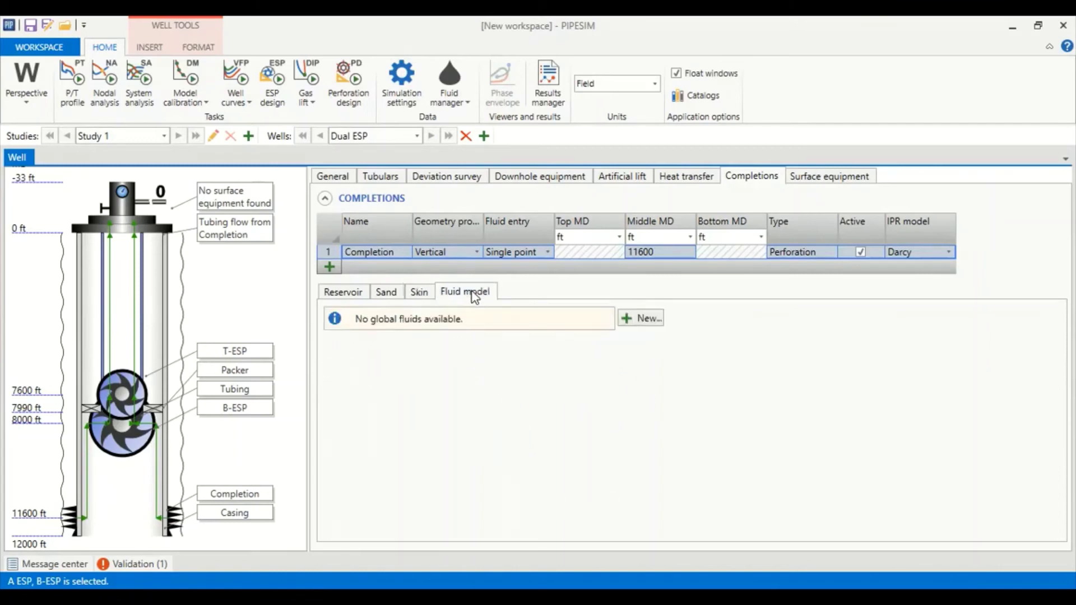
left_click(642, 317)
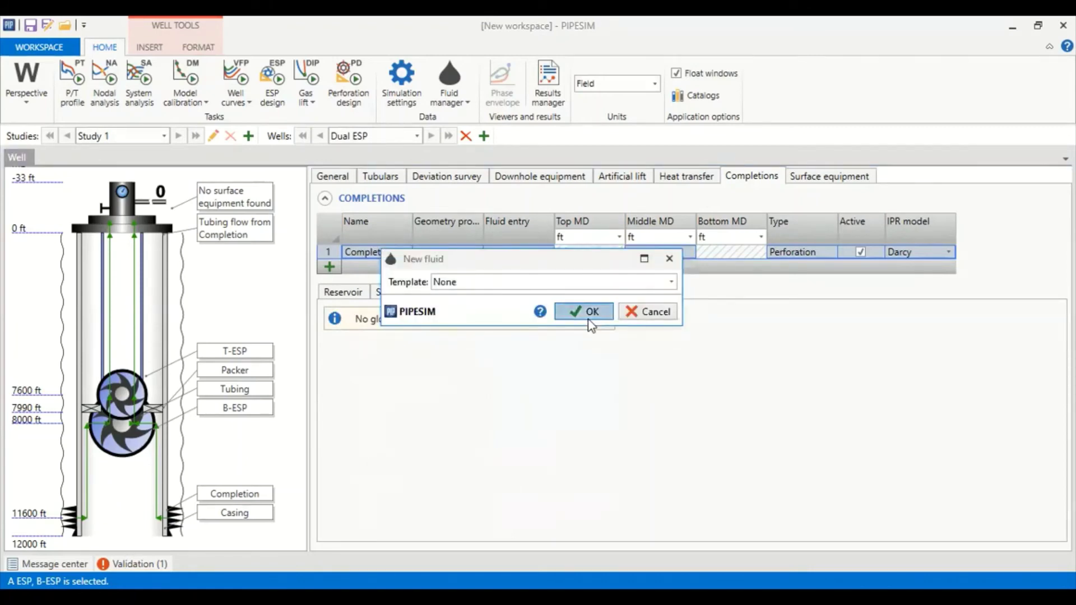
left_click(588, 314)
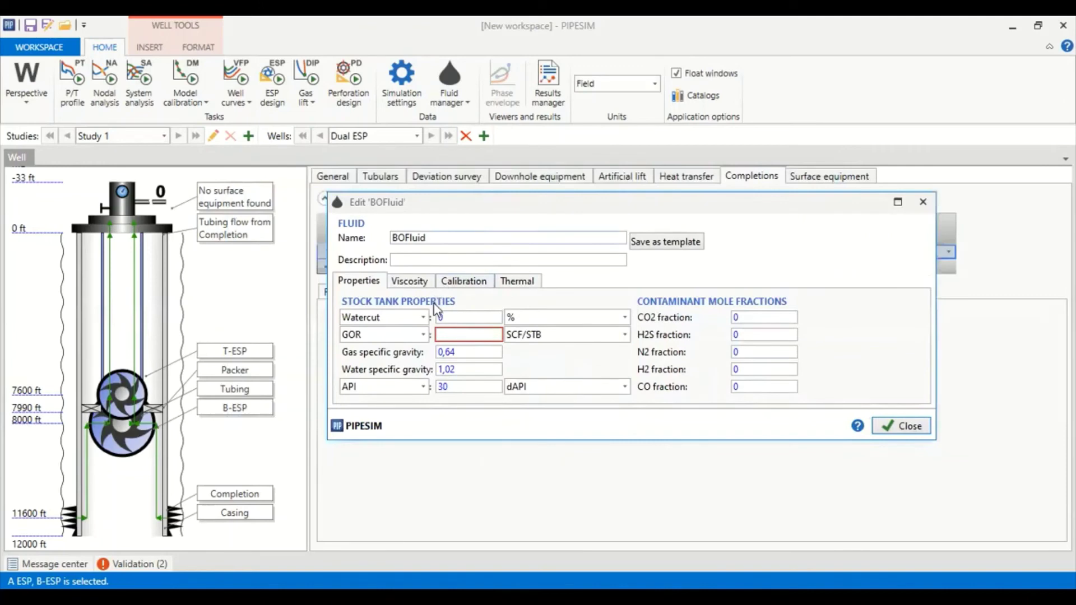
double_click(440, 317)
type("7")
left_click(462, 332)
type("892")
- Set BOFluid's gas gravity to 0.83 and API to 37, then return to the reservoir IPR curve
left_click(476, 355)
left_click(479, 356)
key("BackSpace")
key("BackSpace")
type("83")
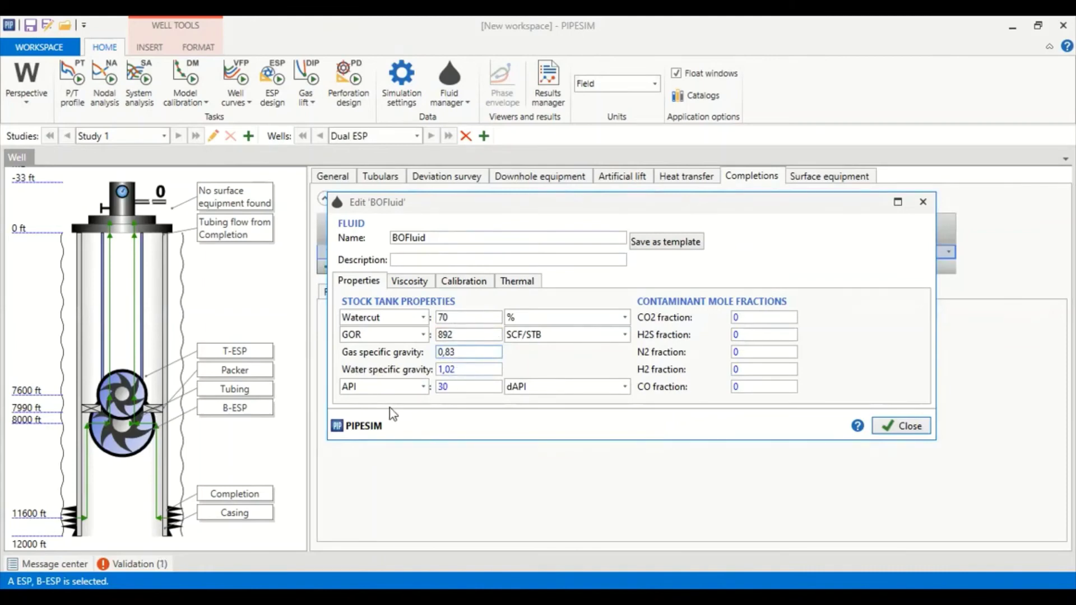
left_click(438, 388)
type("37")
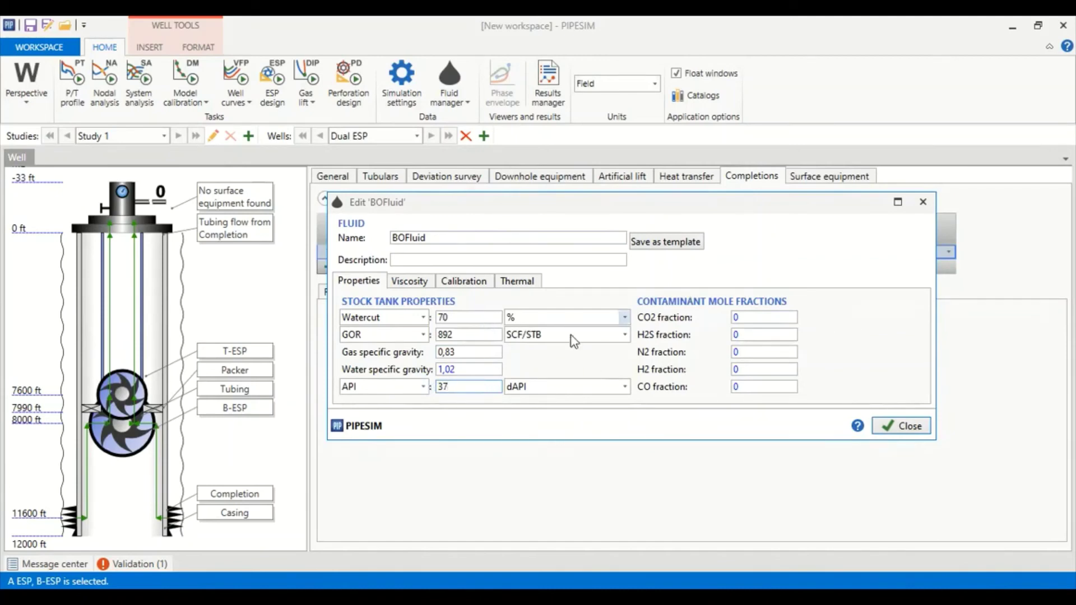
left_click(908, 427)
left_click(334, 293)
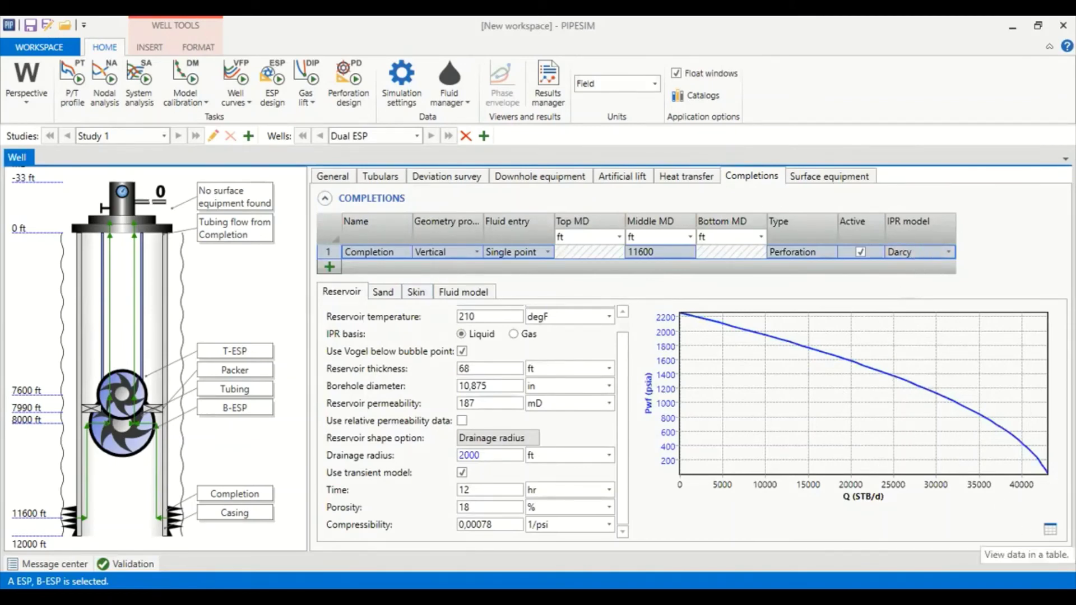
left_click(1049, 529)
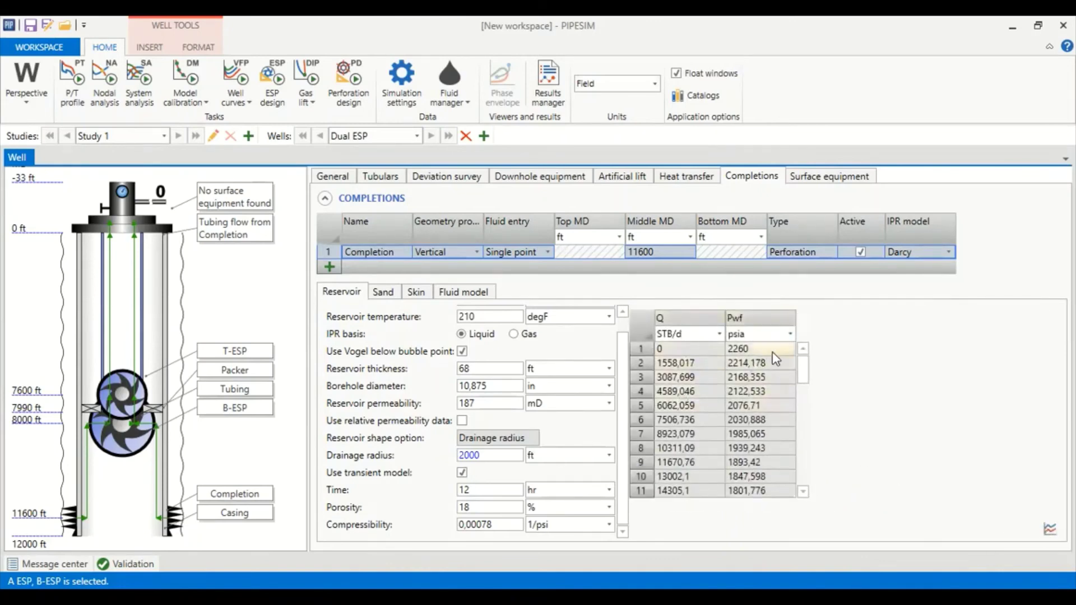
mouse_move(803, 367)
left_mouse_down()
mouse_move(803, 481)
mouse_move(795, 352)
left_mouse_up()
left_click(1049, 529)
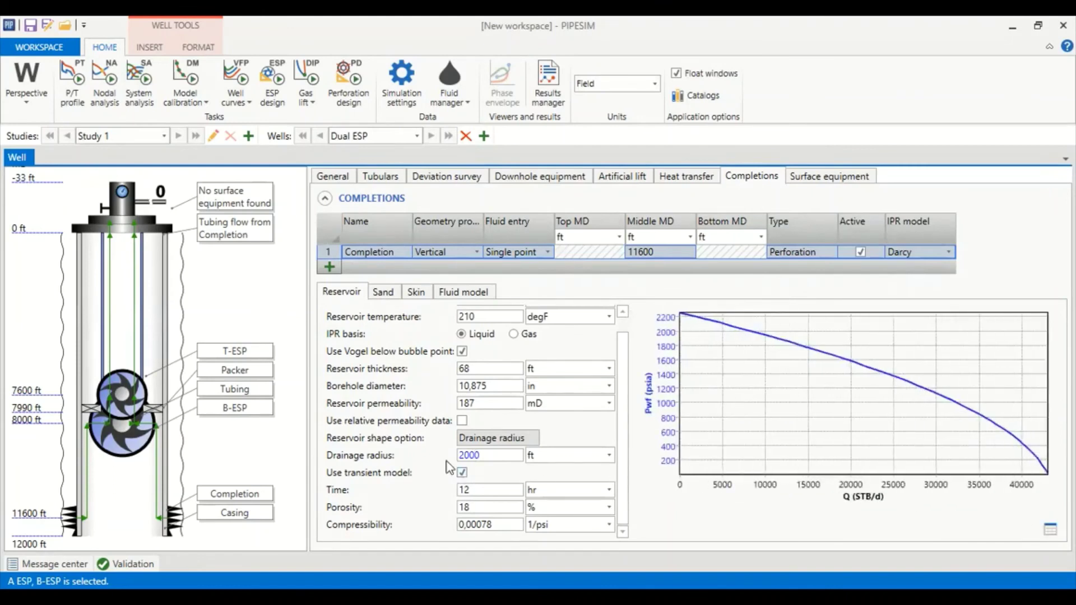
left_click(132, 564)
- Create the Dual ESP nodal analysis at the Bottomhole node with a 300 psia outlet pressure
left_click(108, 100)
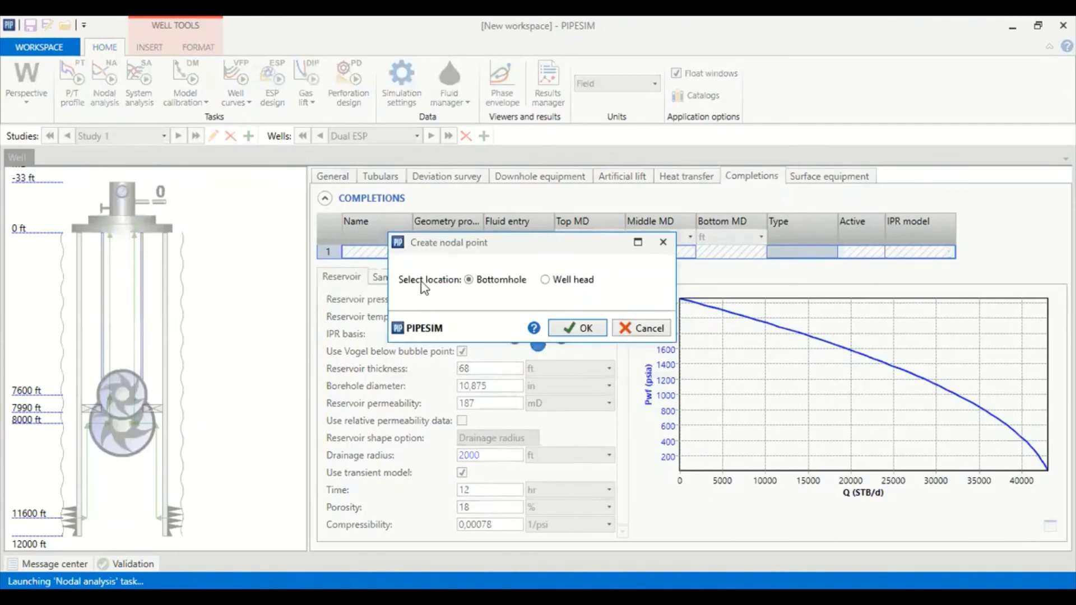
left_click(562, 330)
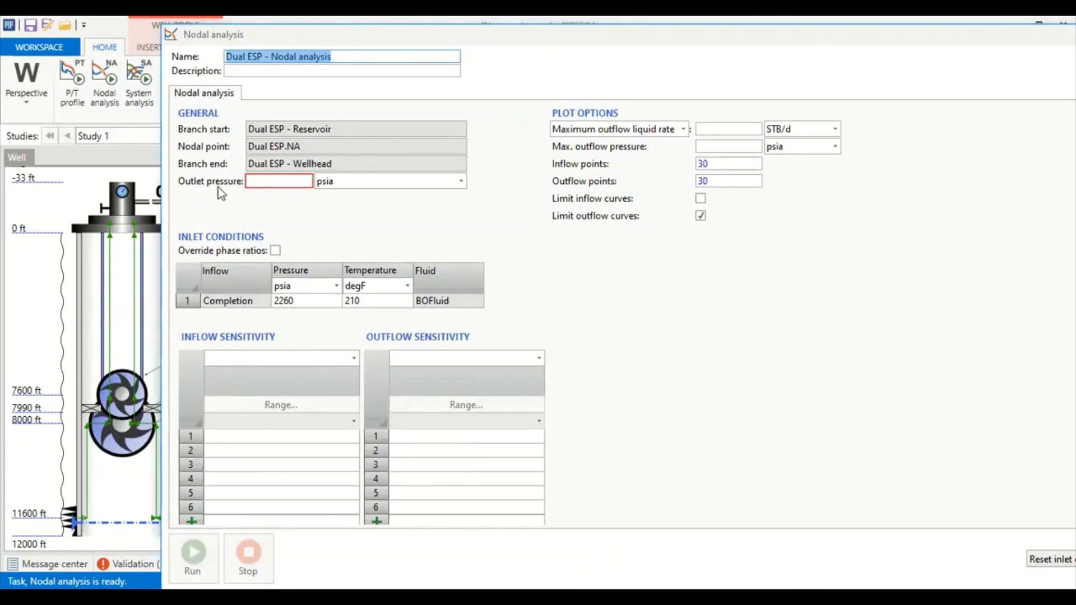
left_click(278, 180)
type("300")
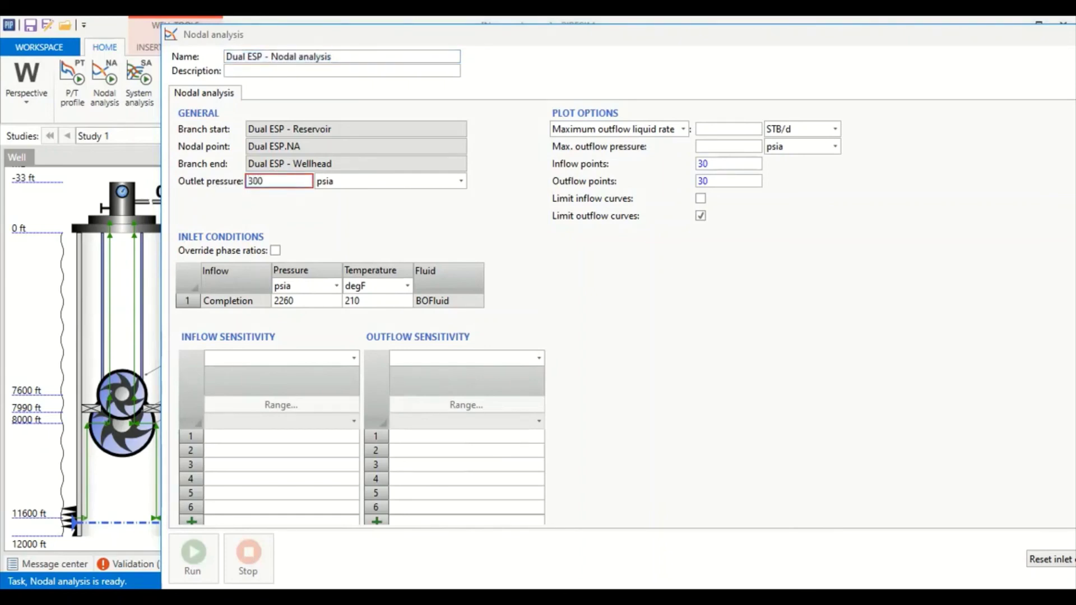
key("Tab")
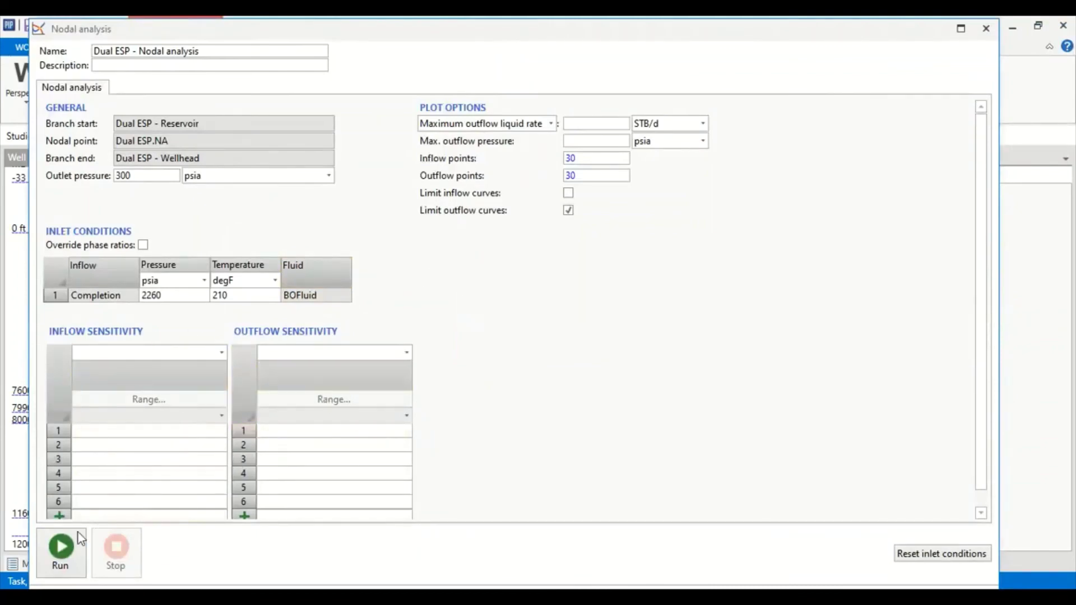
- Run the nodal analysis and review the 4261 STB/d, 2133 psia operating point in table and chart
left_click(70, 546)
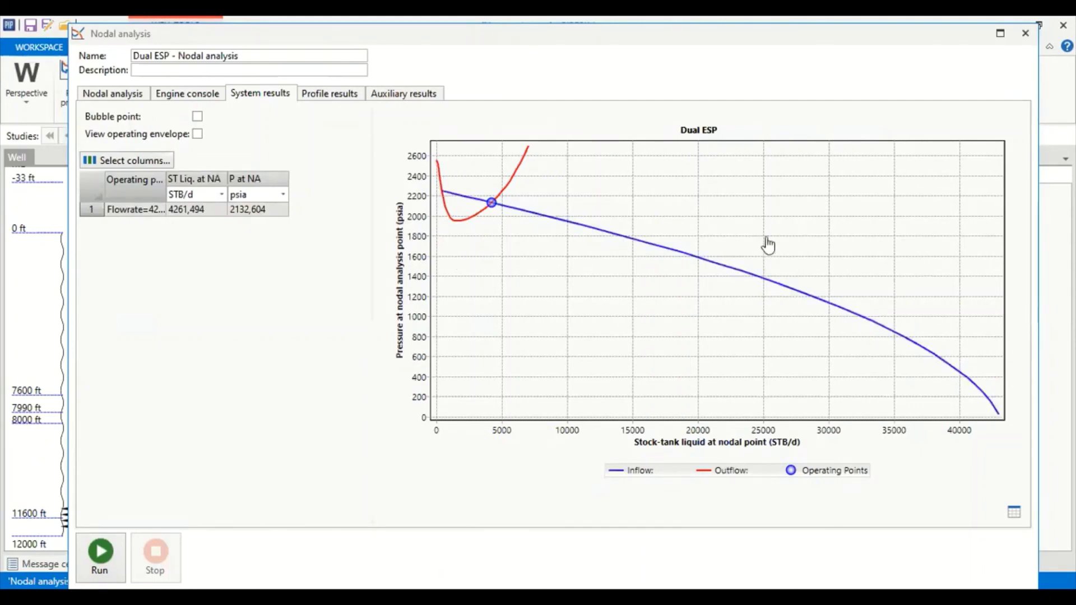
left_click(1014, 513)
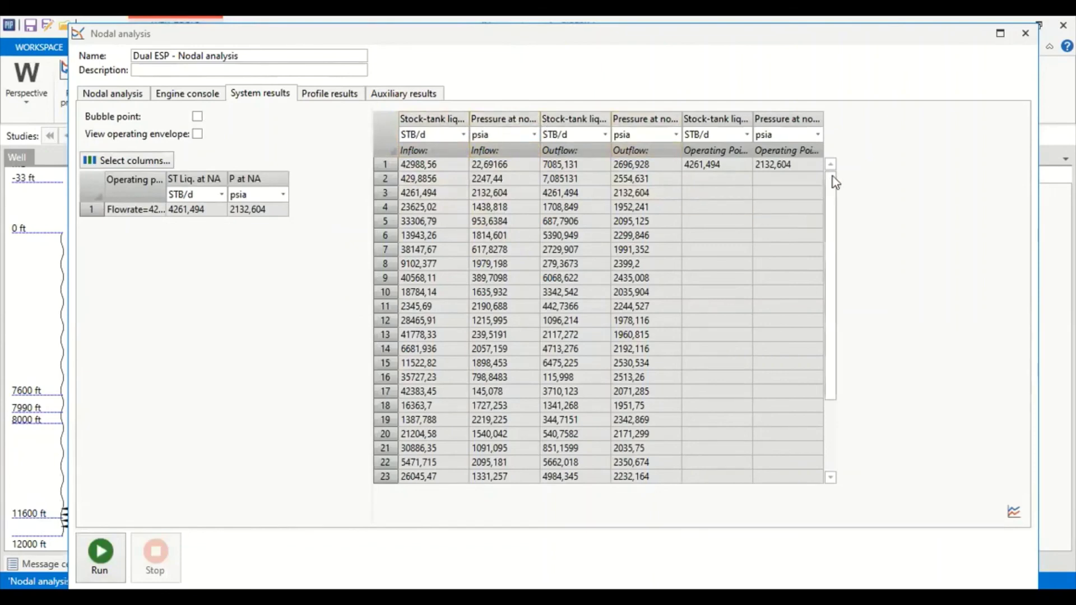
left_click_drag(833, 181, 856, 353)
left_click(1012, 514)
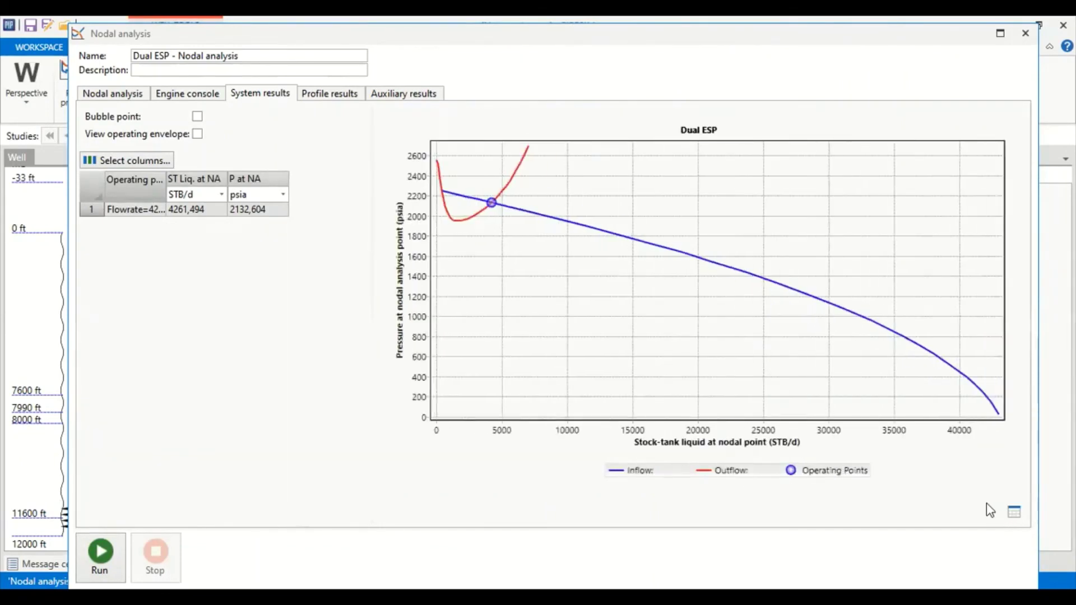
- Close the Nodal analysis window to return to the Dual ESP well with nodal point NA
left_click(1025, 33)
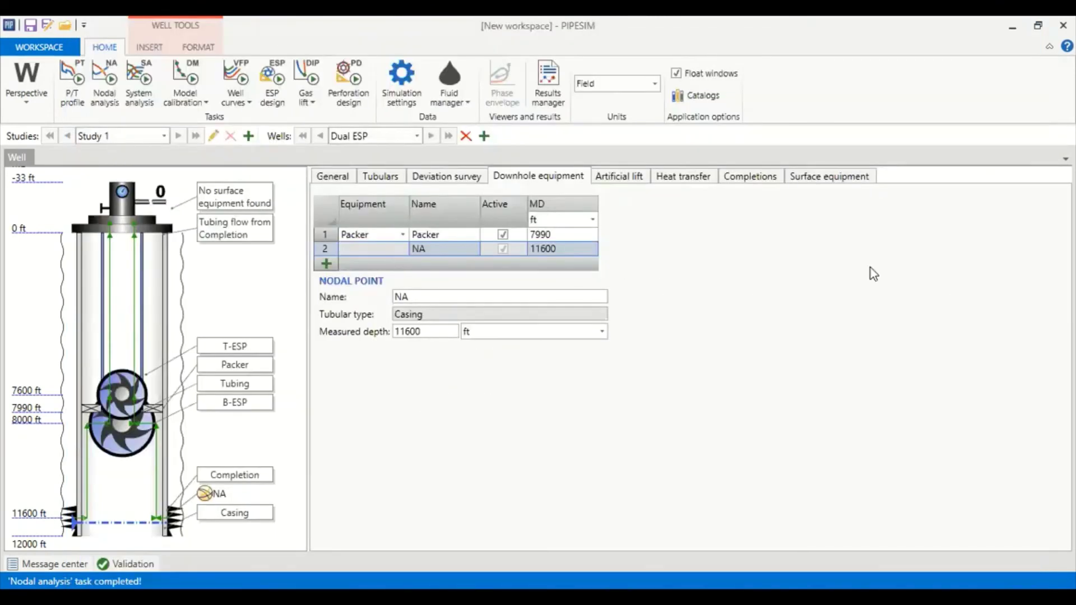